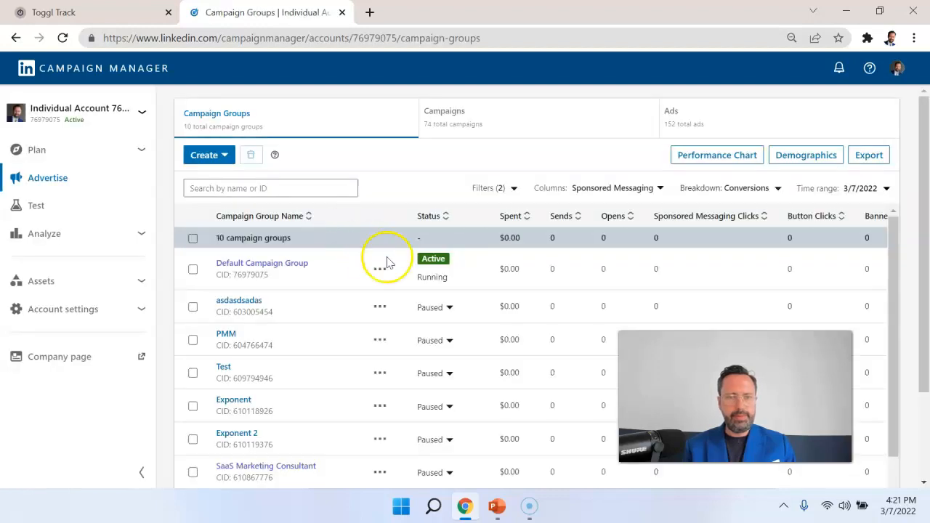
# Create a new campaign in the Default Campaign Group with Lead generation as its objective
pyautogui.click(300, 269)
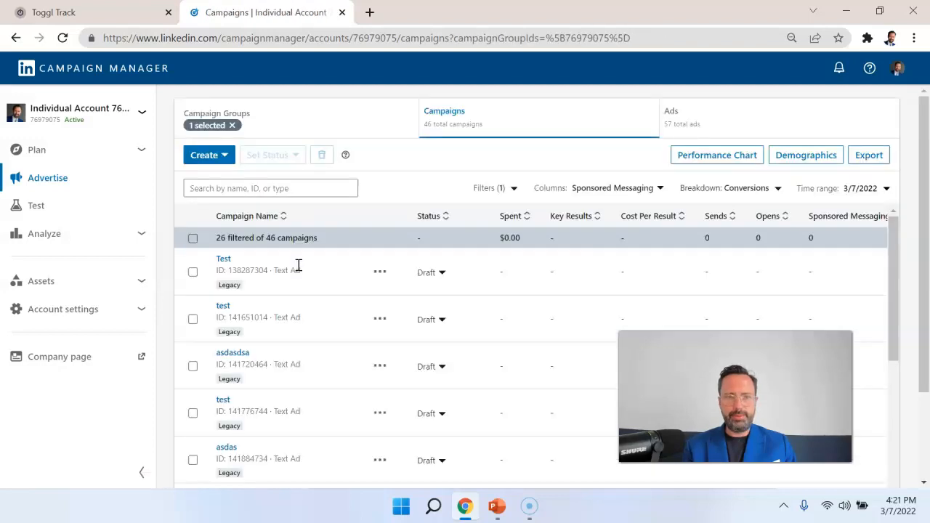
pyautogui.click(218, 155)
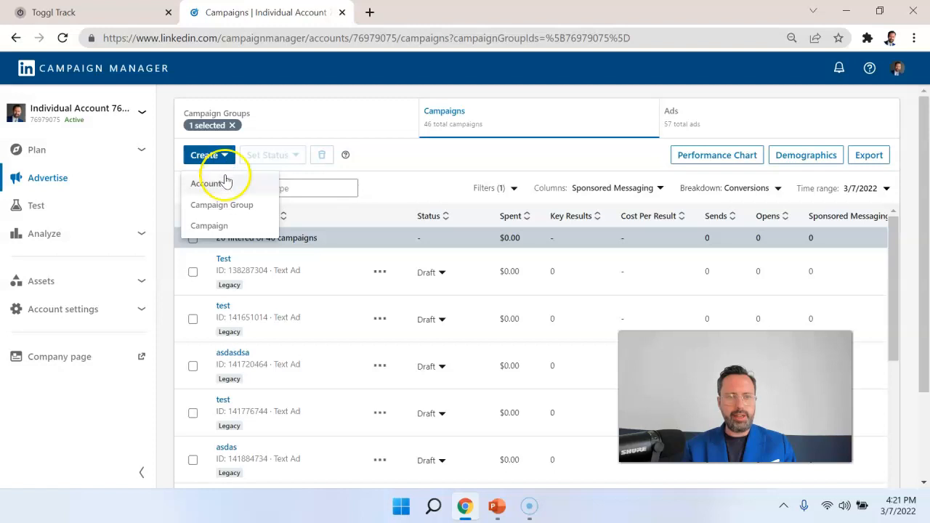
pyautogui.click(224, 230)
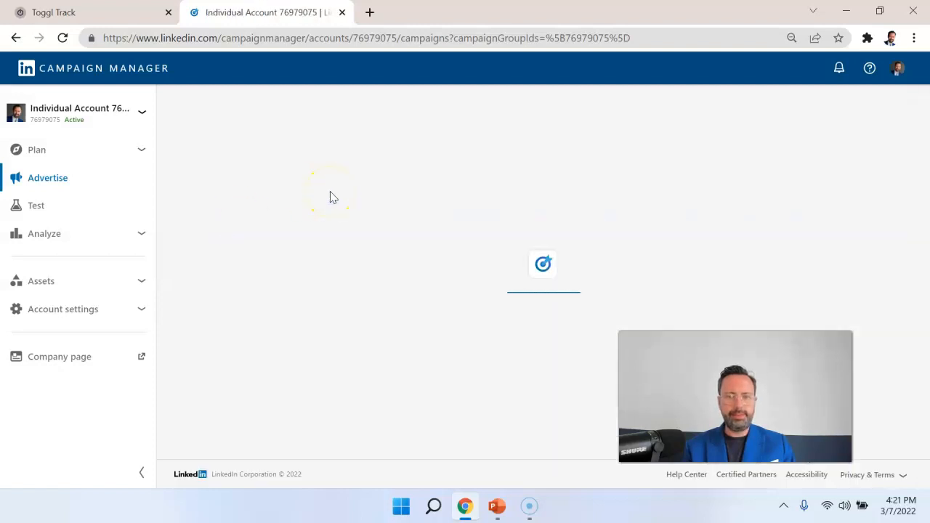
pyautogui.click(681, 318)
pyautogui.click(559, 192)
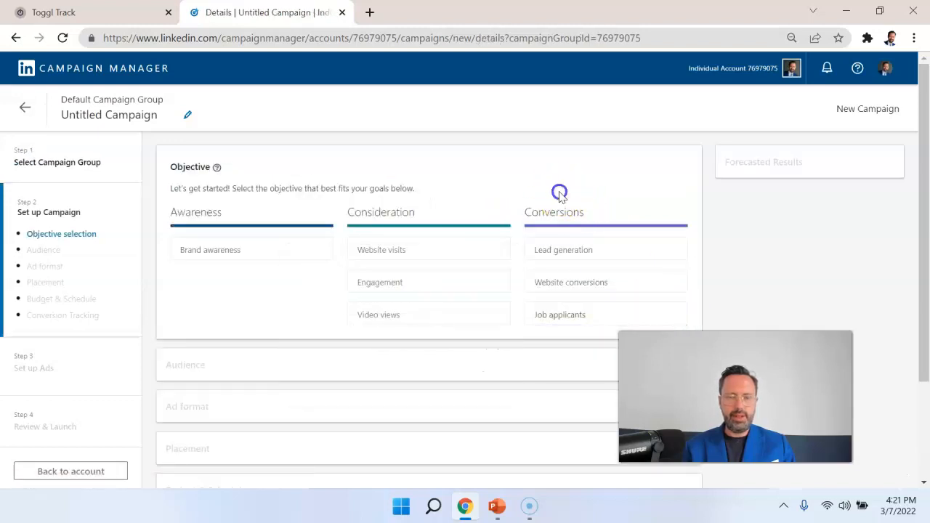
pyautogui.moveTo(611, 258)
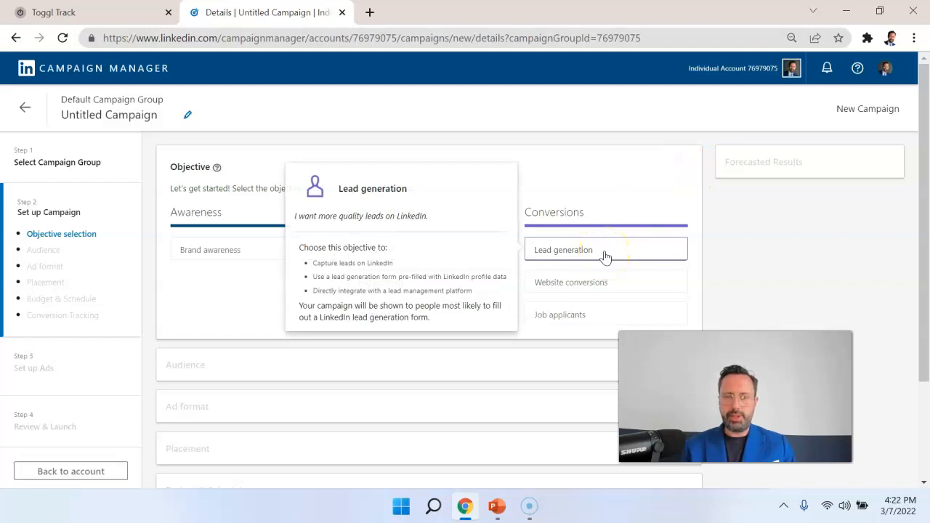
pyautogui.click(605, 255)
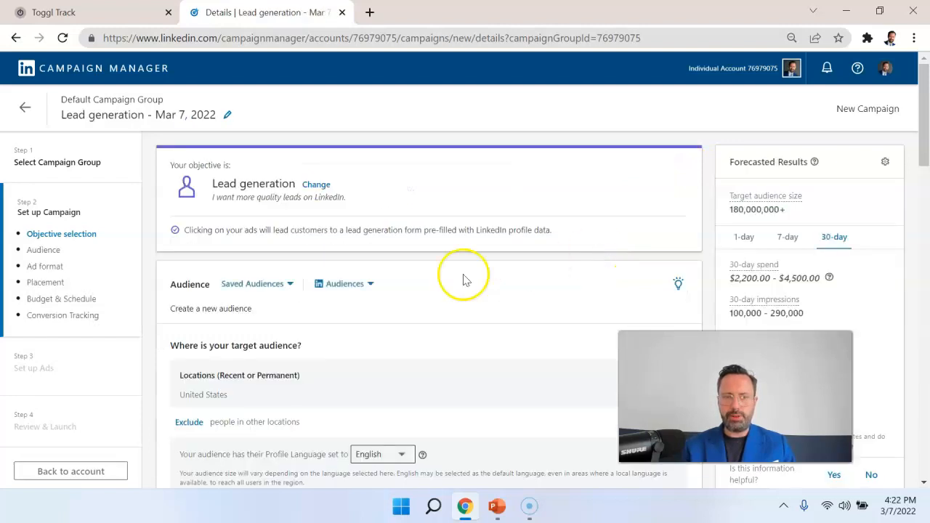
# Turn off Audience Expansion in the campaign's audience settings
pyautogui.scroll(-1, 453, 278)
pyautogui.scroll(-2, 453, 278)
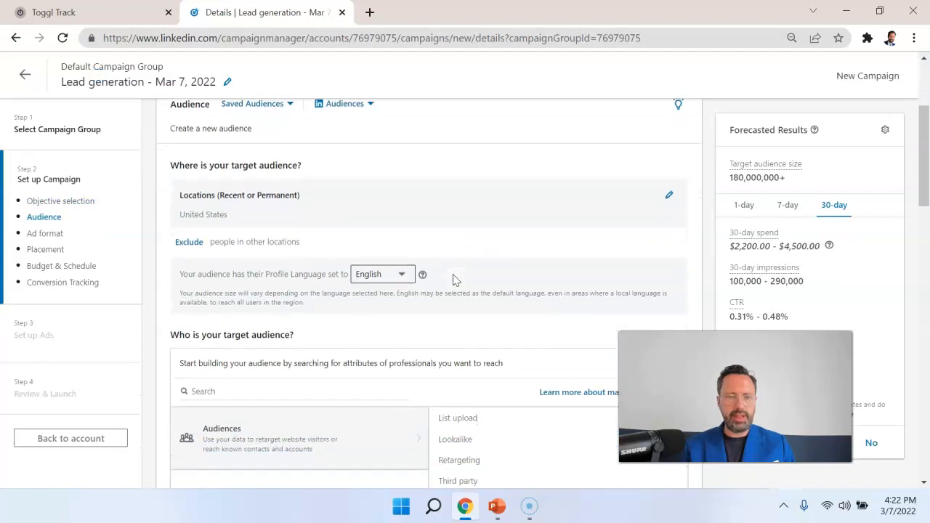
pyautogui.scroll(-2, 295, 218)
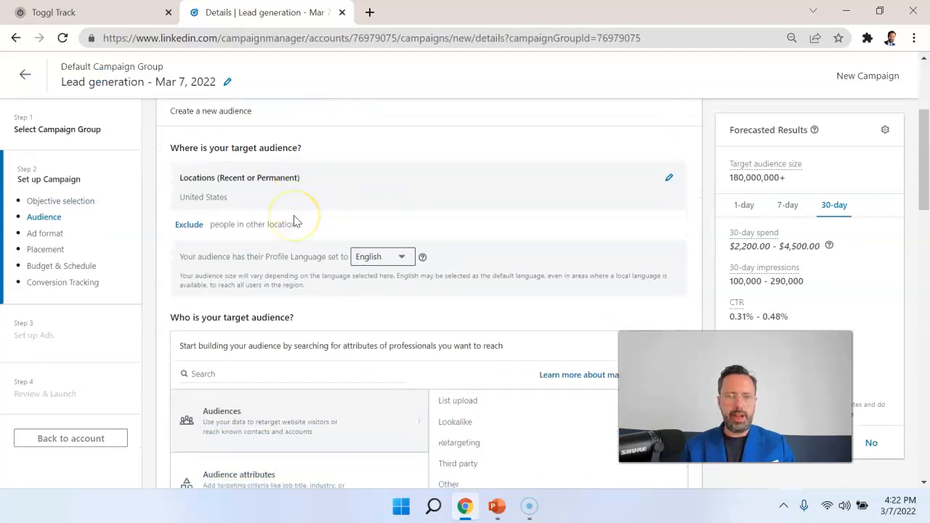
pyautogui.scroll(-2, 411, 233)
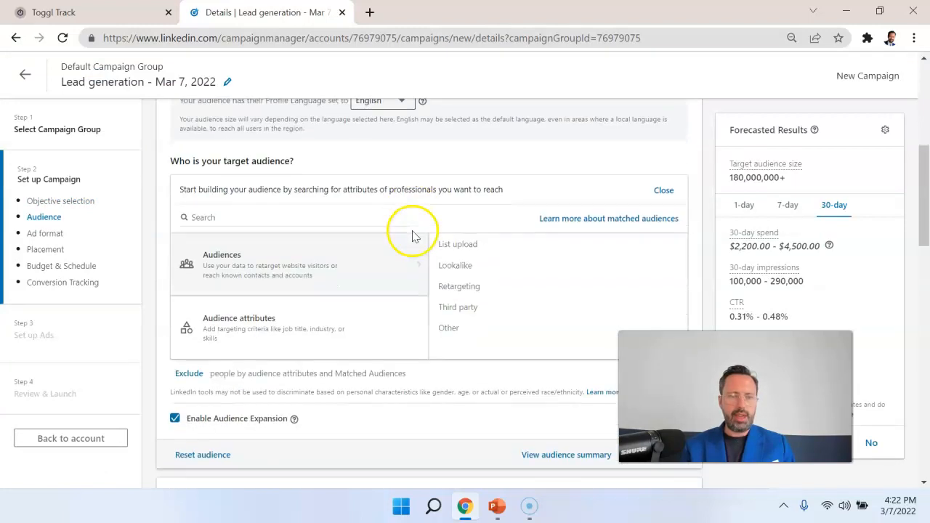
pyautogui.click(215, 421)
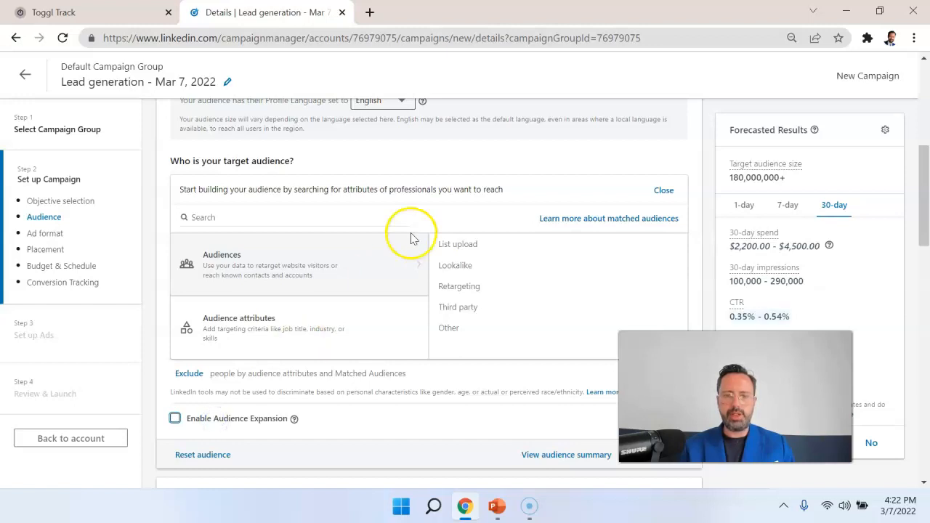
# Search the audience attributes for "director of IT" and include the job title Director Of Information Technology
pyautogui.click(380, 222)
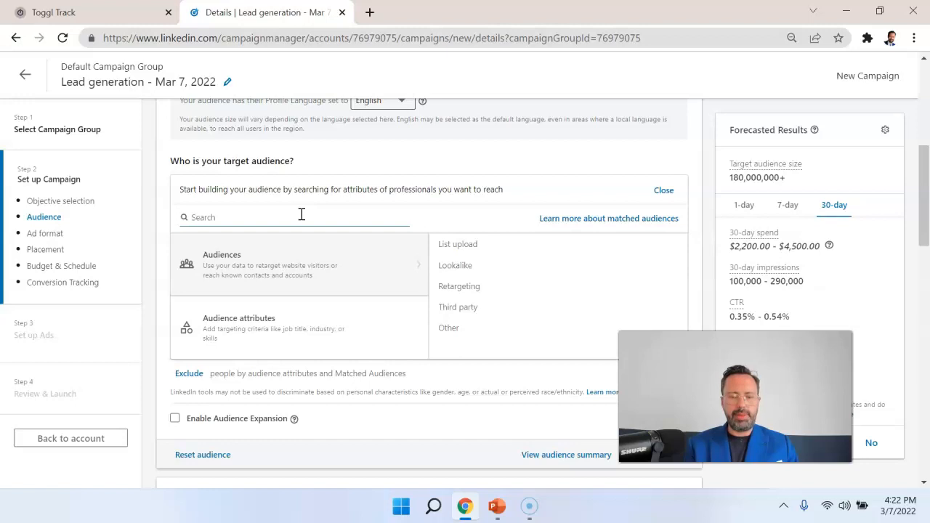
pyautogui.write('director of IT')
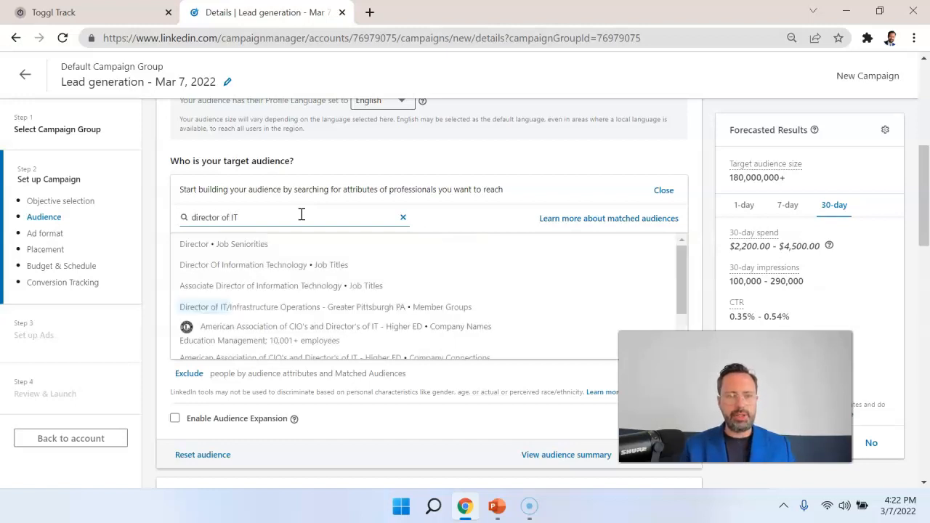
pyautogui.click(301, 269)
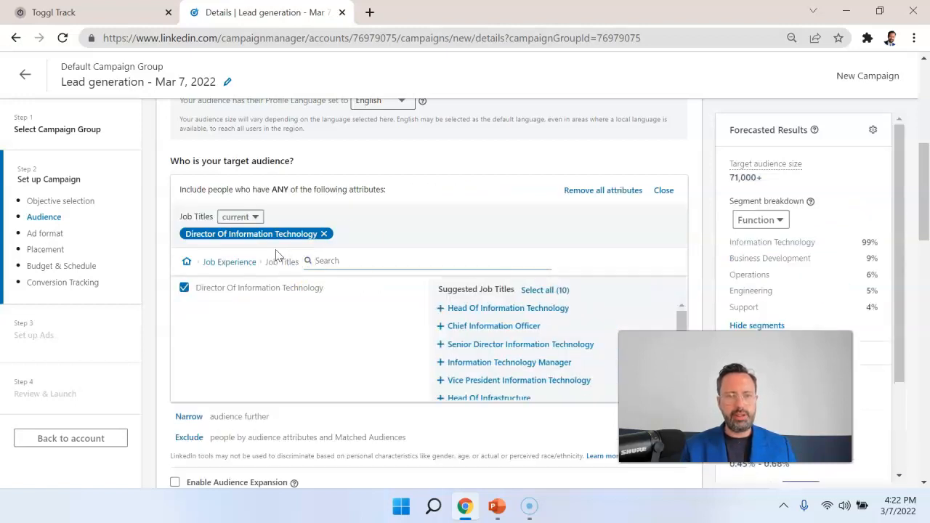
# Search all attributes for "director of IT" again and add the job title Associate Director of Information Technology
pyautogui.click(198, 263)
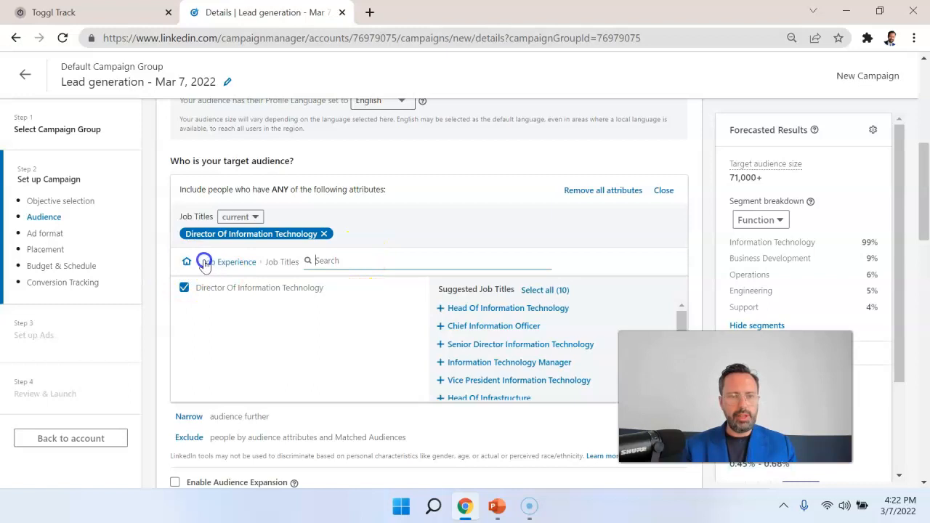
pyautogui.click(209, 265)
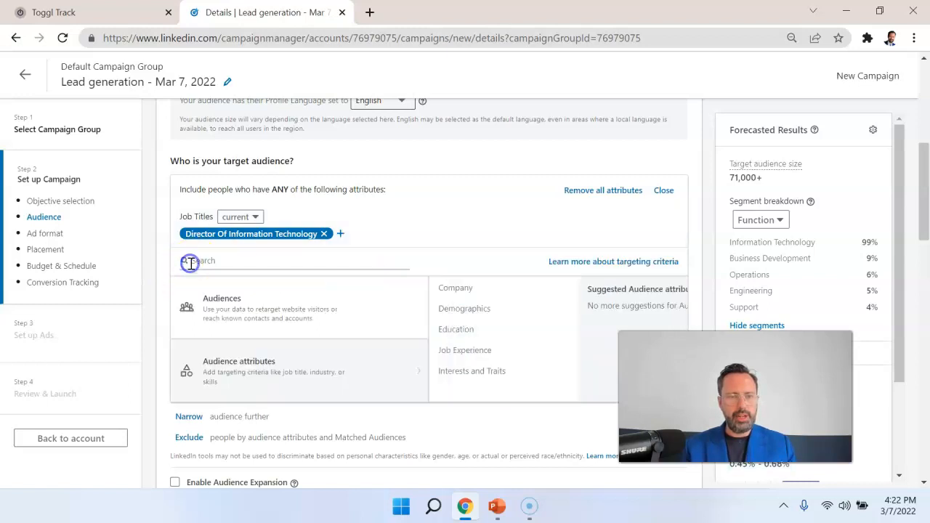
pyautogui.write('director of IT')
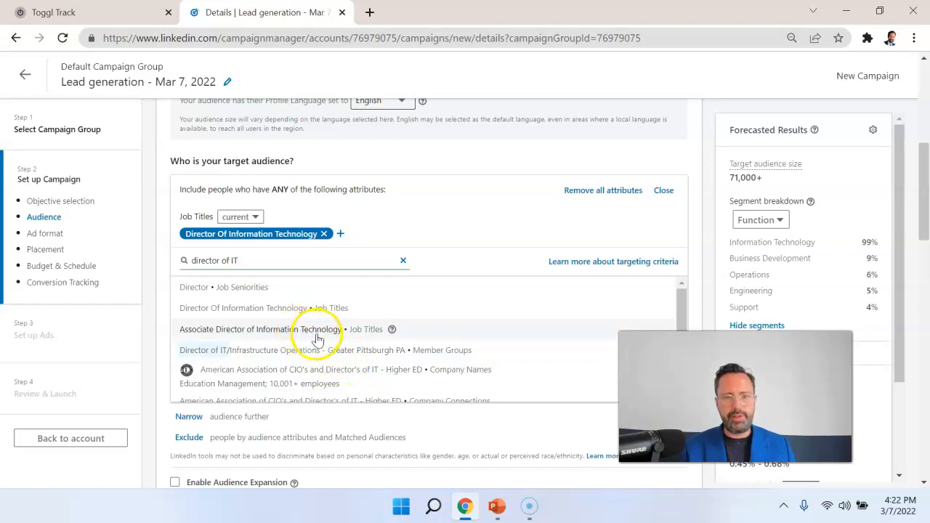
pyautogui.scroll(-1, 328, 358)
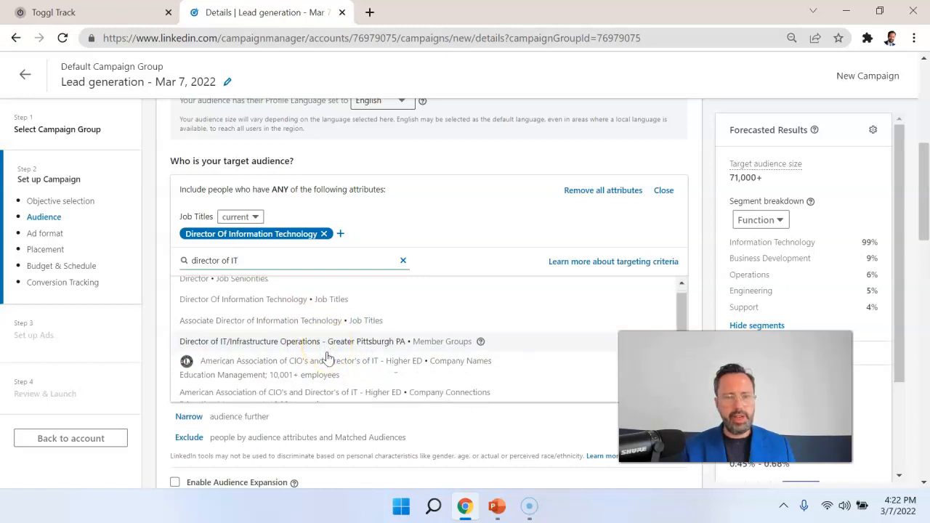
pyautogui.scroll(-2, 345, 349)
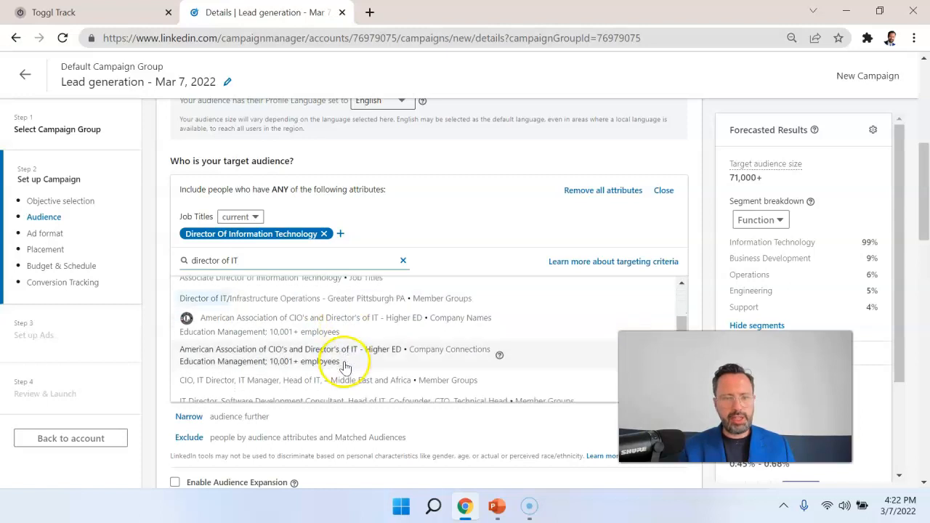
pyautogui.scroll(3, 356, 367)
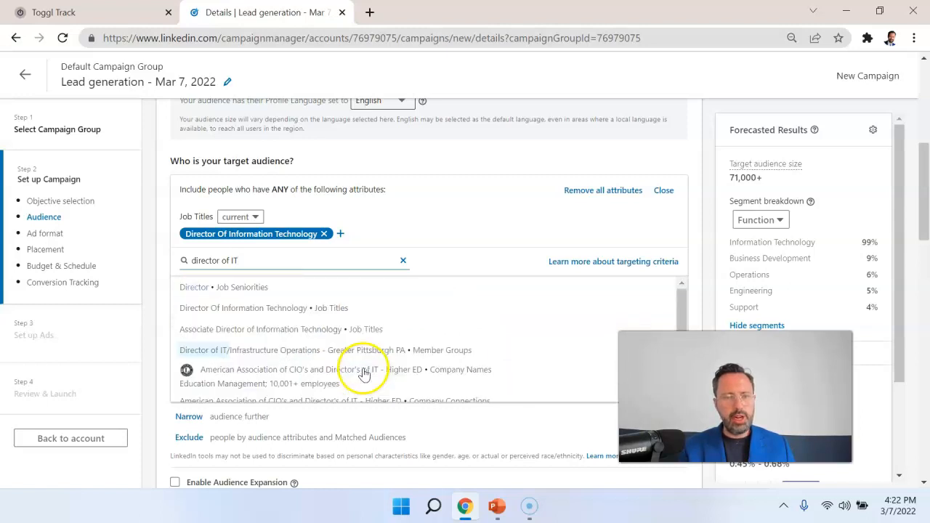
pyautogui.click(333, 334)
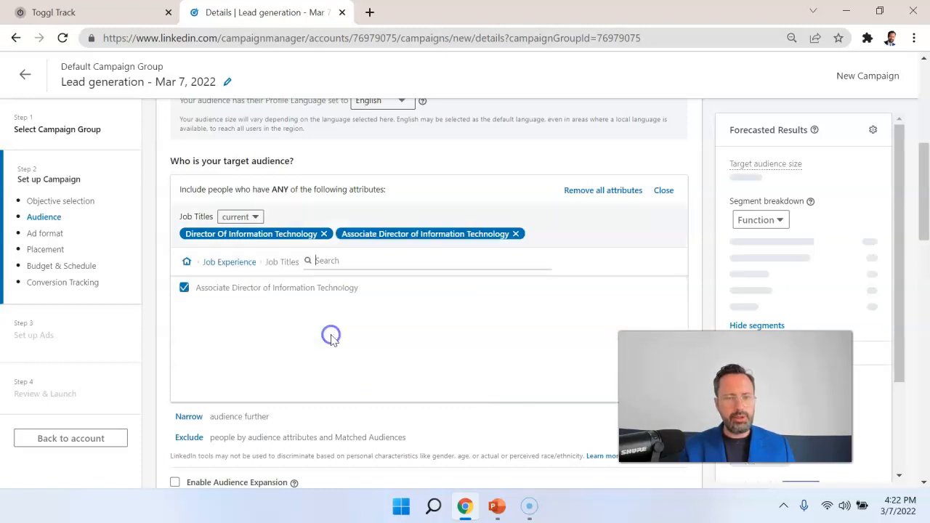
# Add the suggested titles Head Of, Executive Director and Senior Director Information Technology, Vice President Of Technology, Director Of Information Systems, and Chief Technology Officer
pyautogui.click(703, 356)
pyautogui.moveTo(704, 356); pyautogui.dragTo(657, 88)
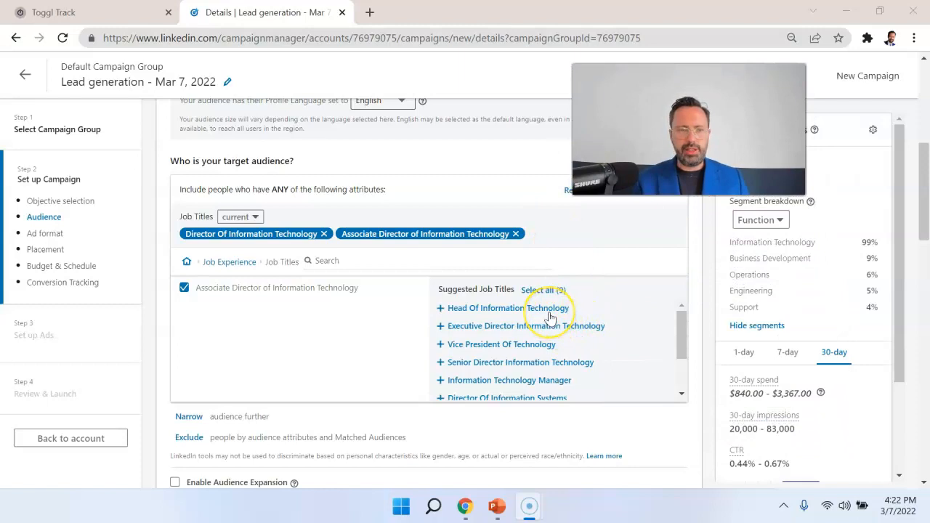
pyautogui.click(439, 311)
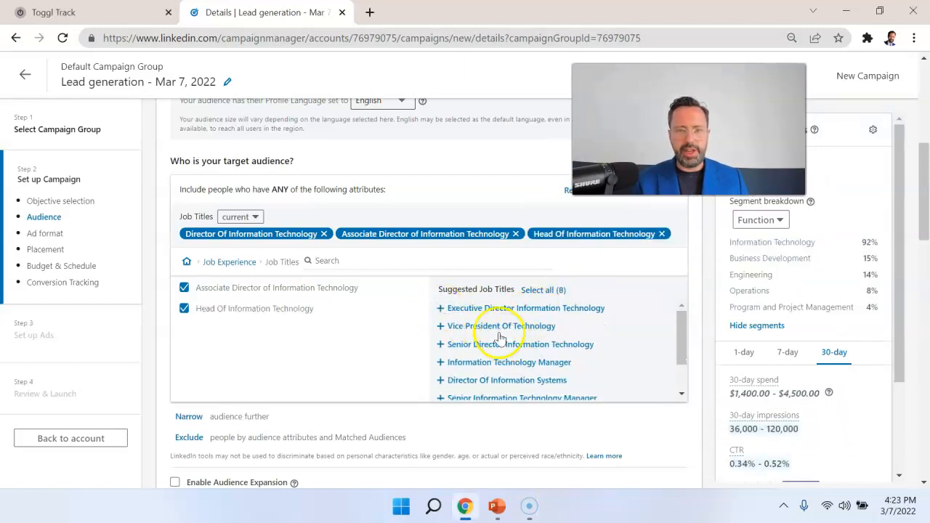
pyautogui.click(440, 309)
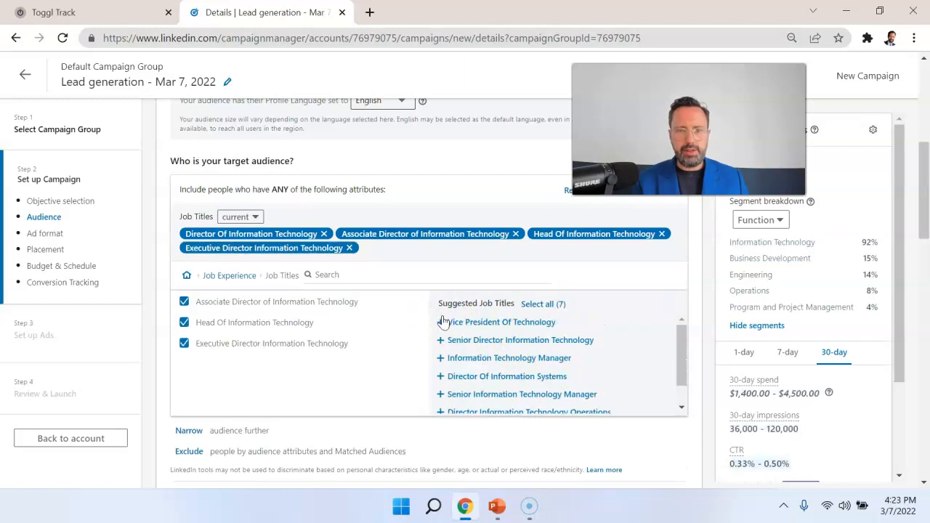
pyautogui.click(439, 331)
pyautogui.click(440, 331)
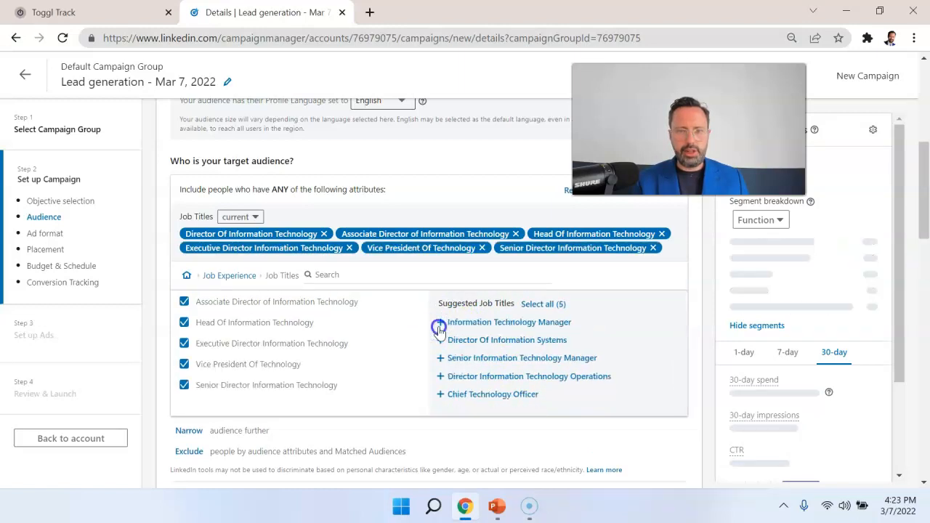
pyautogui.click(440, 339)
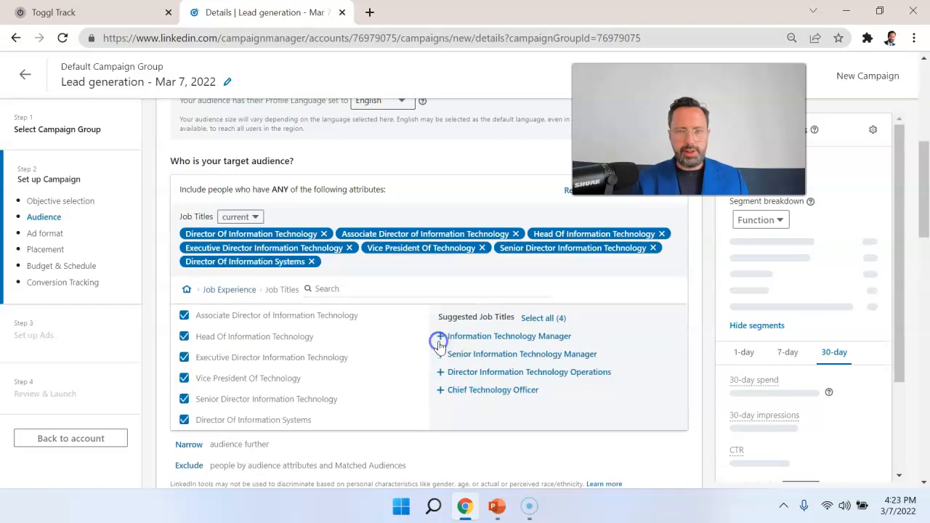
pyautogui.click(441, 393)
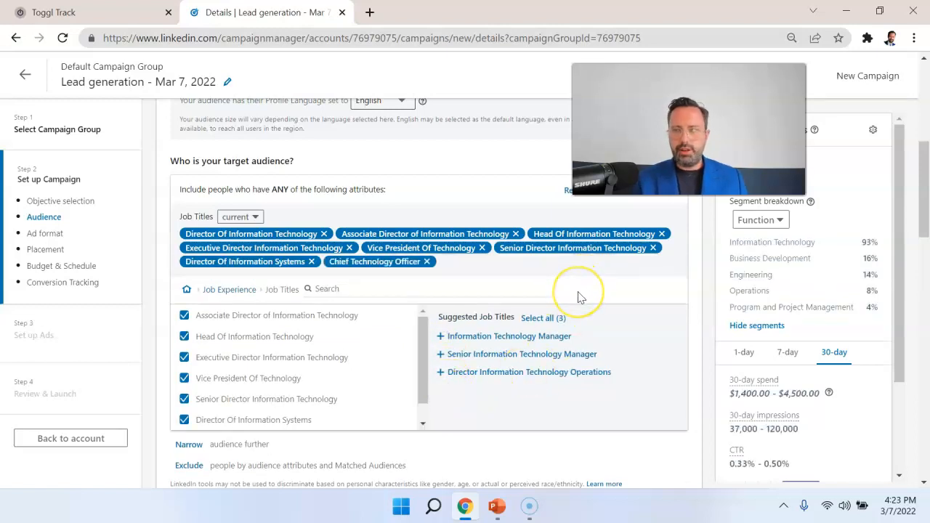
# Narrow the audience with an additional AND condition based on the Company Size attribute
pyautogui.moveTo(689, 129); pyautogui.dragTo(644, 135)
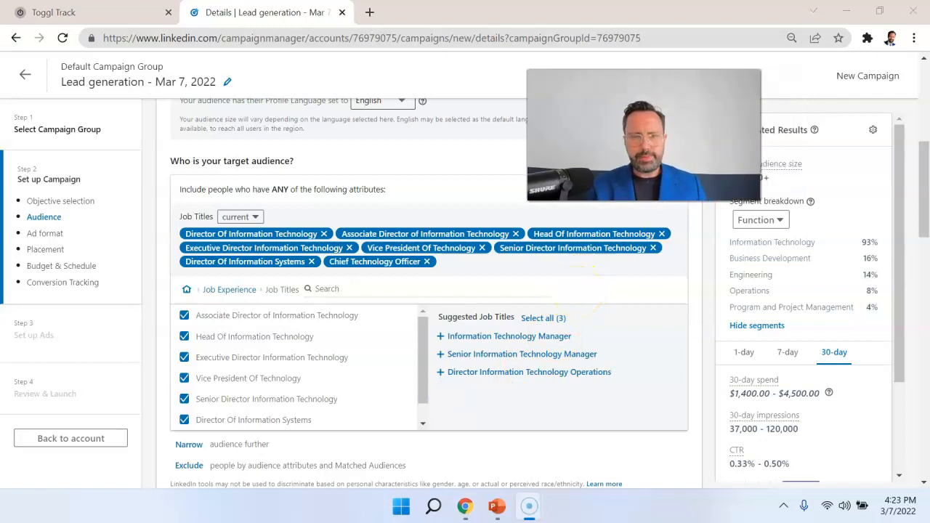
pyautogui.scroll(-1, 434, 333)
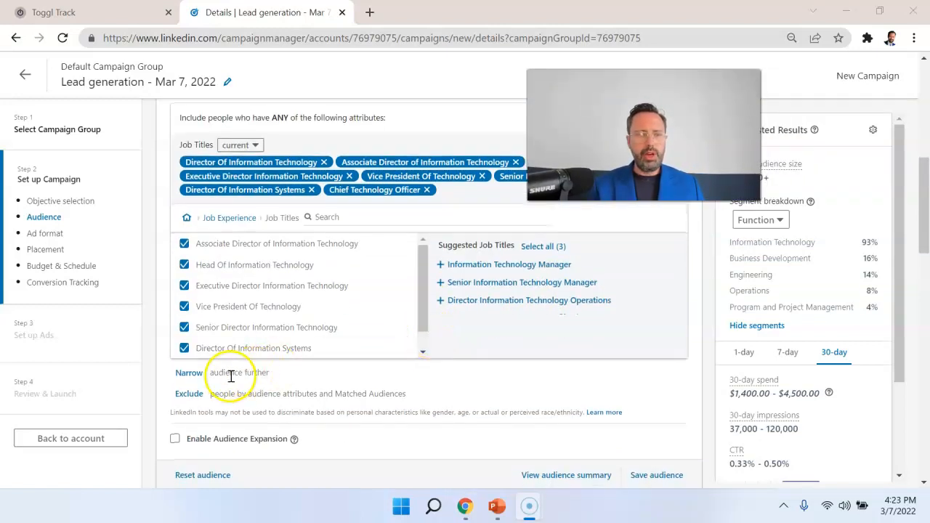
pyautogui.click(189, 373)
pyautogui.click(305, 252)
pyautogui.click(422, 242)
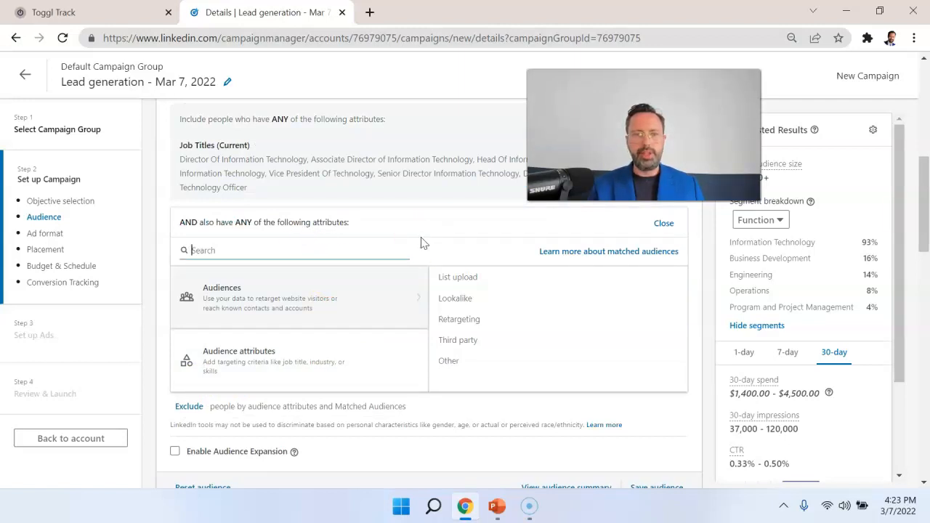
pyautogui.scroll(2, 422, 242)
pyautogui.scroll(-2, 421, 243)
pyautogui.click(306, 385)
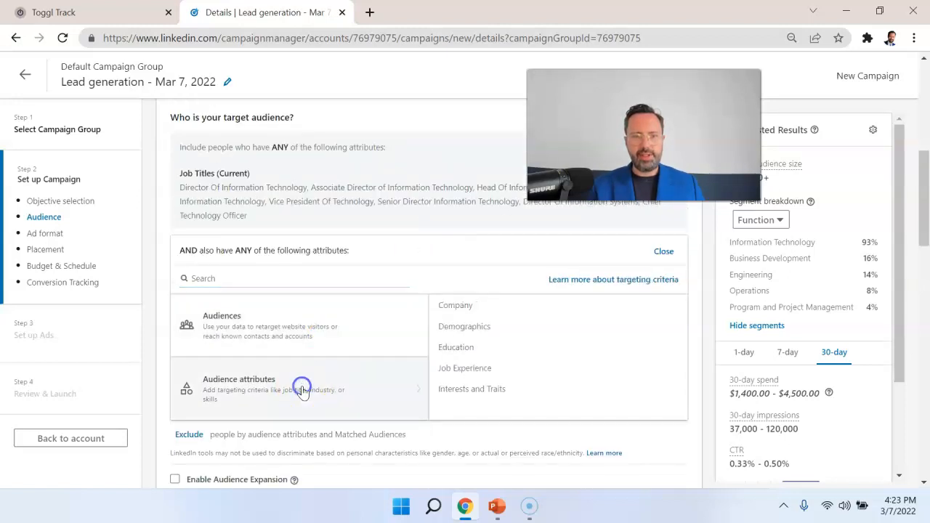
pyautogui.click(458, 305)
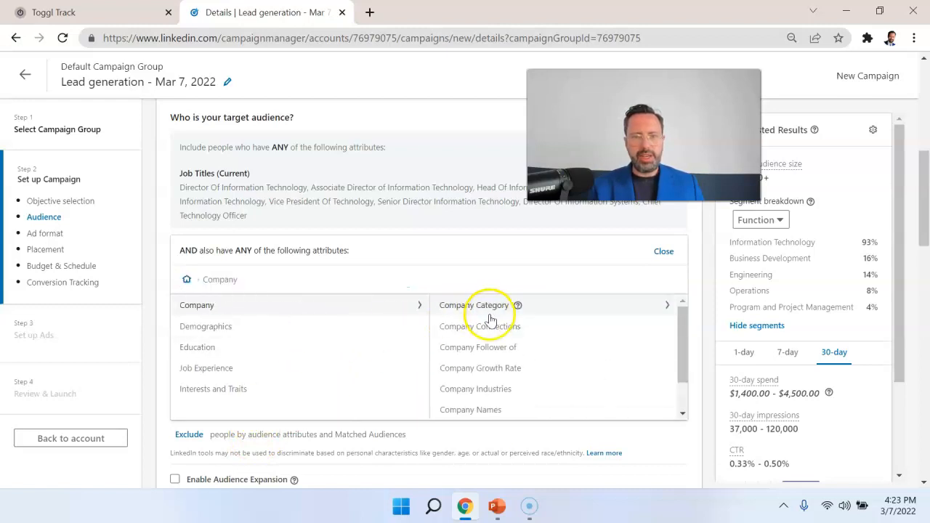
pyautogui.scroll(-2, 509, 331)
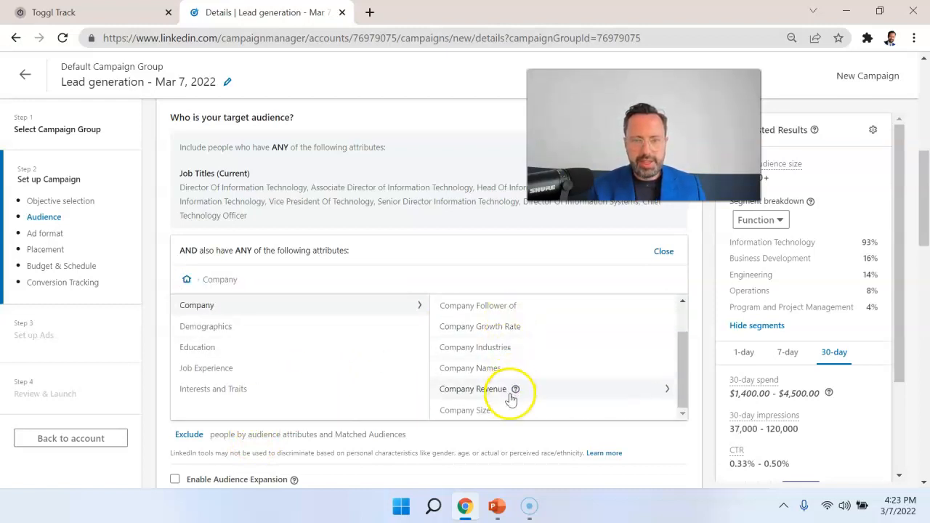
pyautogui.click(485, 411)
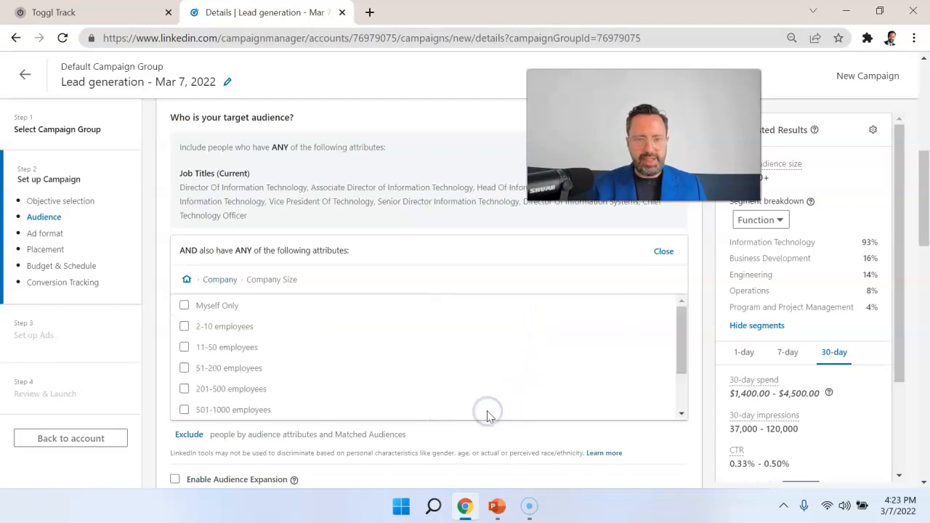
# Include the company sizes 201-500, 501-1000, 1001-5000, 5001-10,000 and 10,001+ employees in the AND condition
pyautogui.click(197, 389)
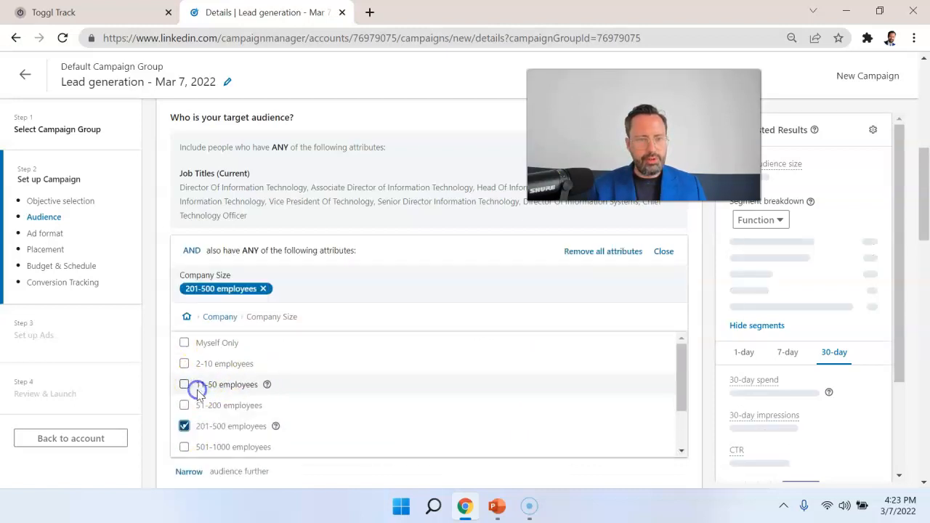
pyautogui.scroll(-1, 185, 394)
pyautogui.click(186, 396)
pyautogui.click(184, 417)
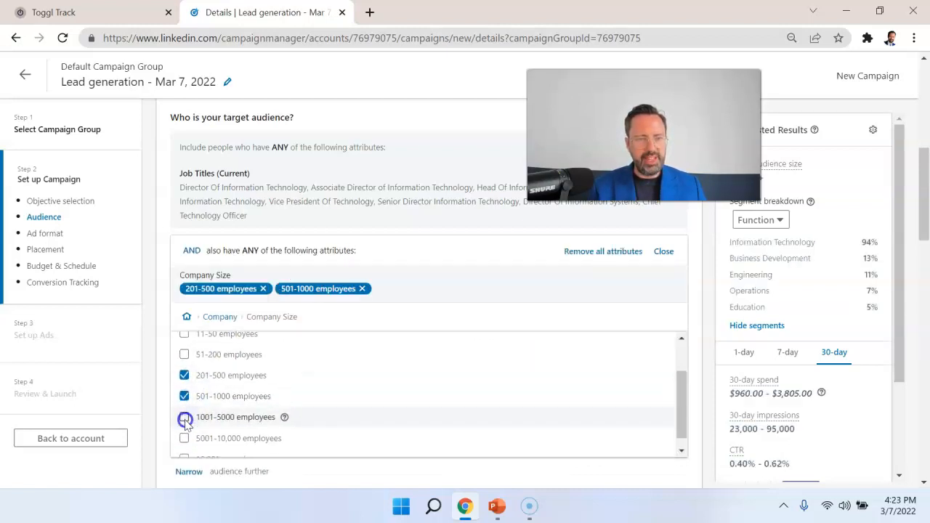
pyautogui.click(184, 439)
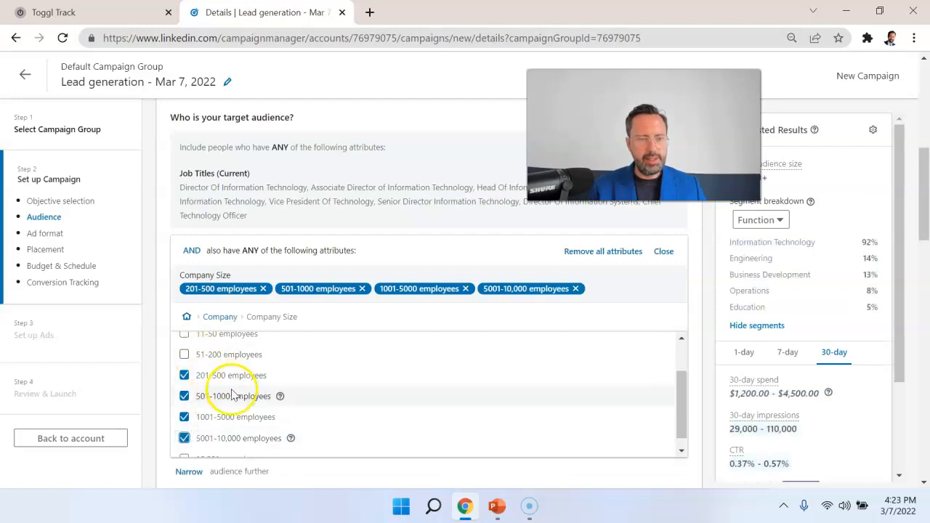
pyautogui.scroll(-1, 210, 382)
pyautogui.click(183, 448)
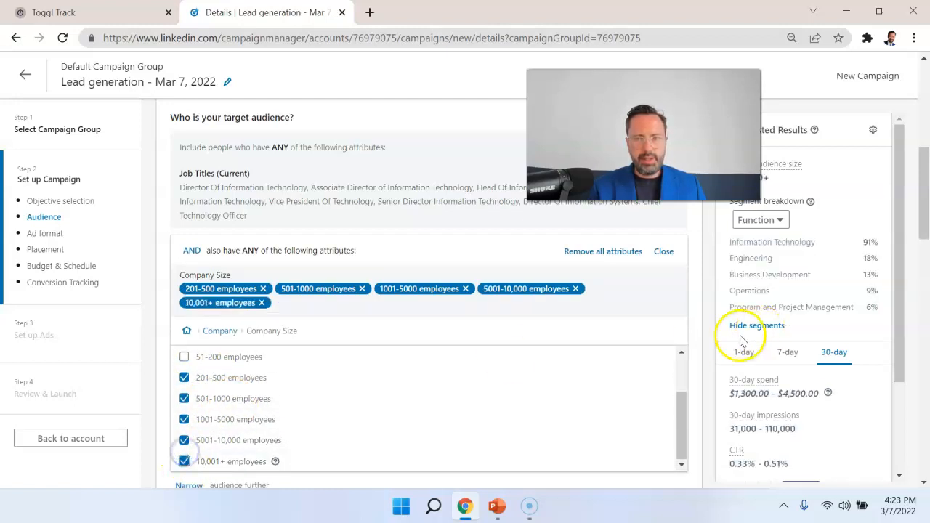
# Add an audience exclusion, searching for "HR manager" and "human resources manager", and exclude the job title Human Resources Manager
pyautogui.scroll(-2, 571, 405)
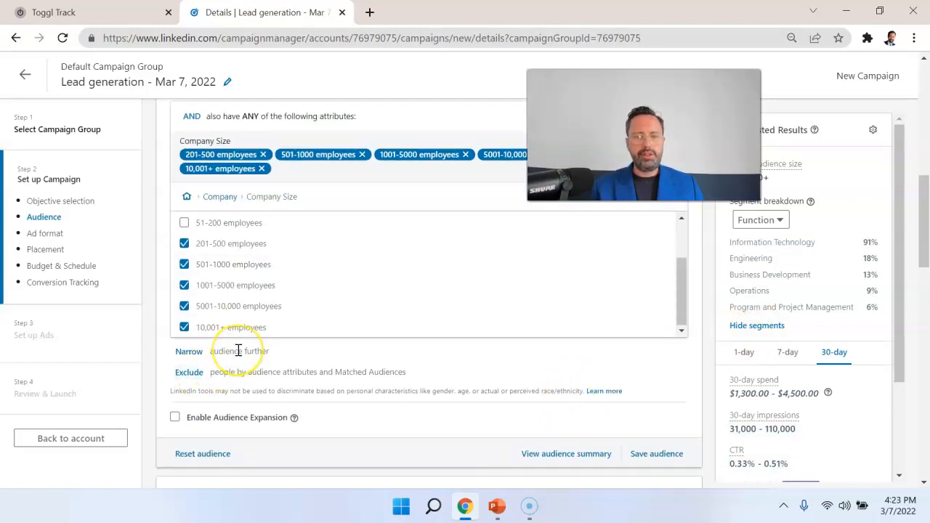
pyautogui.click(191, 371)
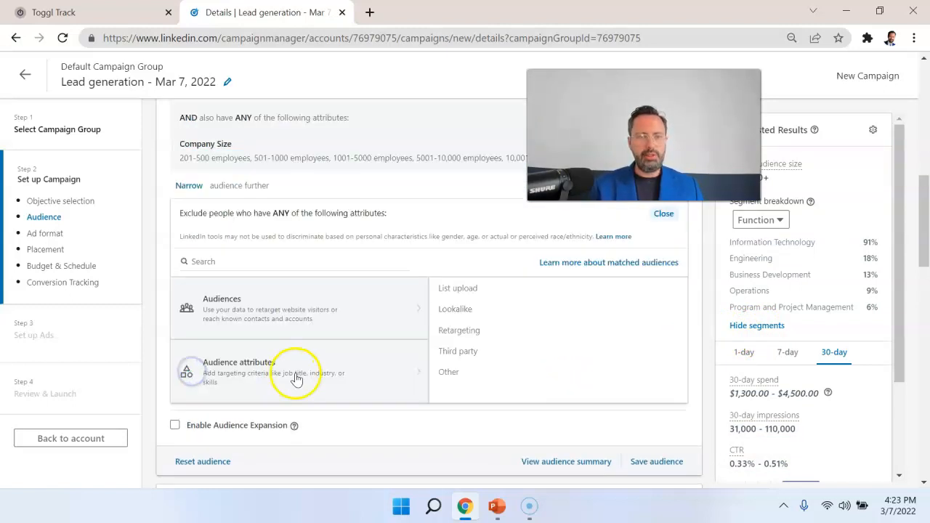
pyautogui.click(263, 258)
pyautogui.write('HR manager')
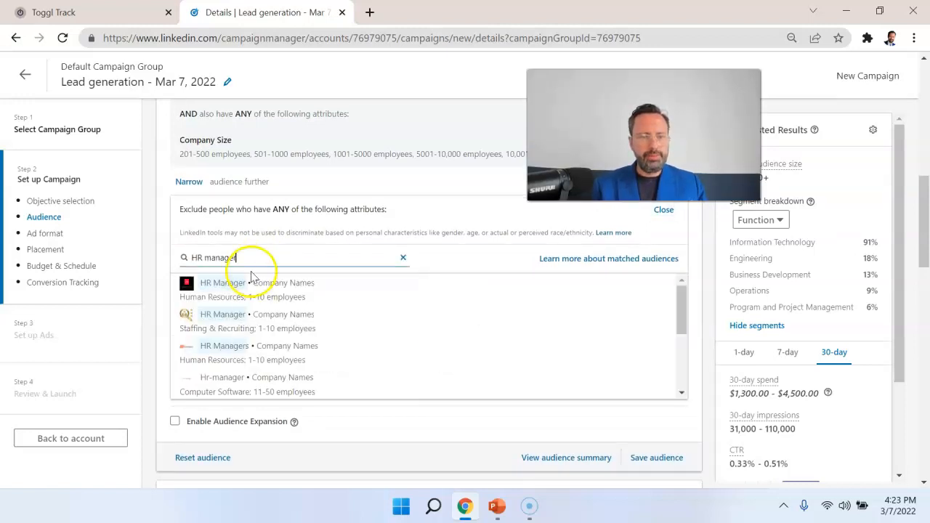
pyautogui.scroll(-3, 304, 341)
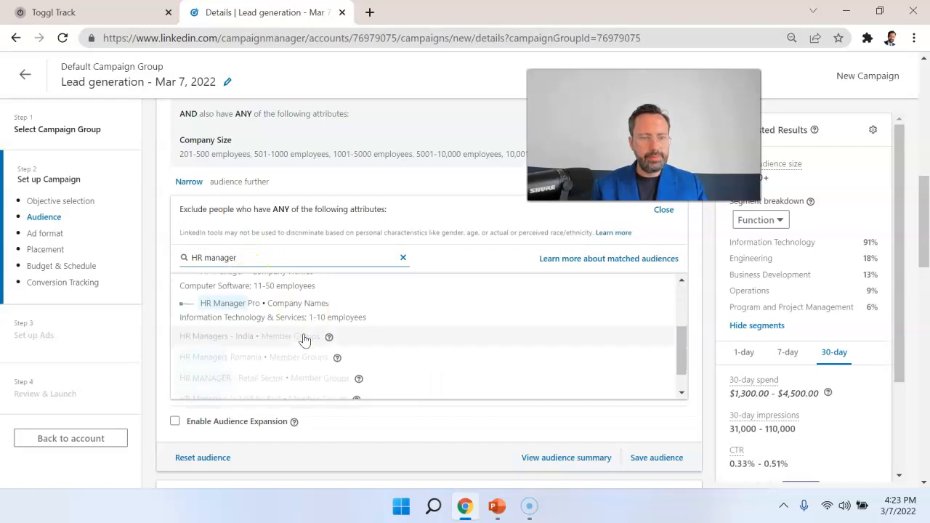
pyautogui.scroll(3, 304, 341)
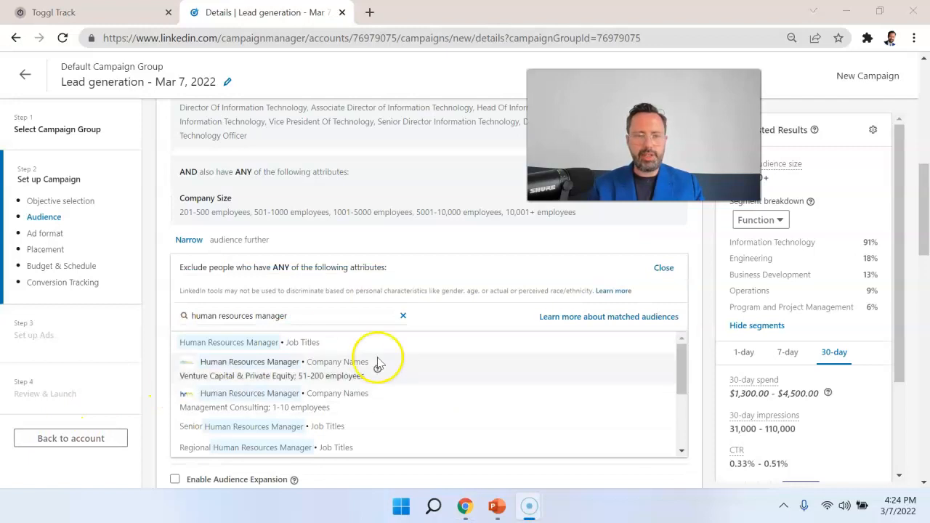
pyautogui.click(256, 345)
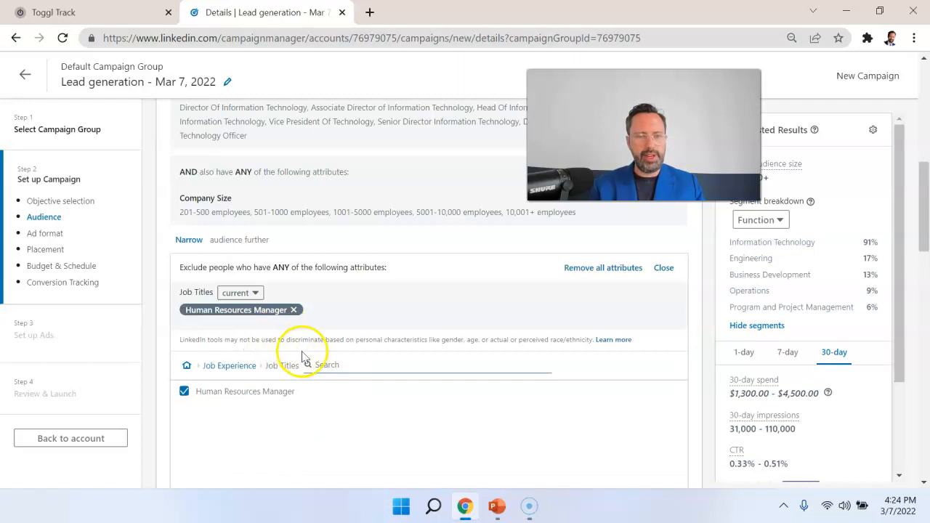
# Search all exclusion attributes for "sales manager" and also exclude the job title Sales Manager
pyautogui.click(188, 367)
pyautogui.click(220, 364)
pyautogui.write('sa')
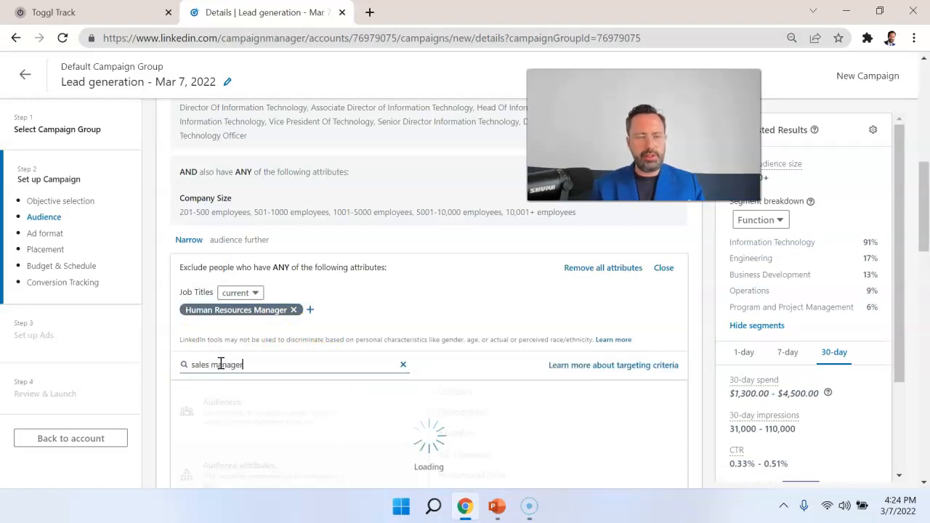
pyautogui.write('les manager')
pyautogui.click(214, 376)
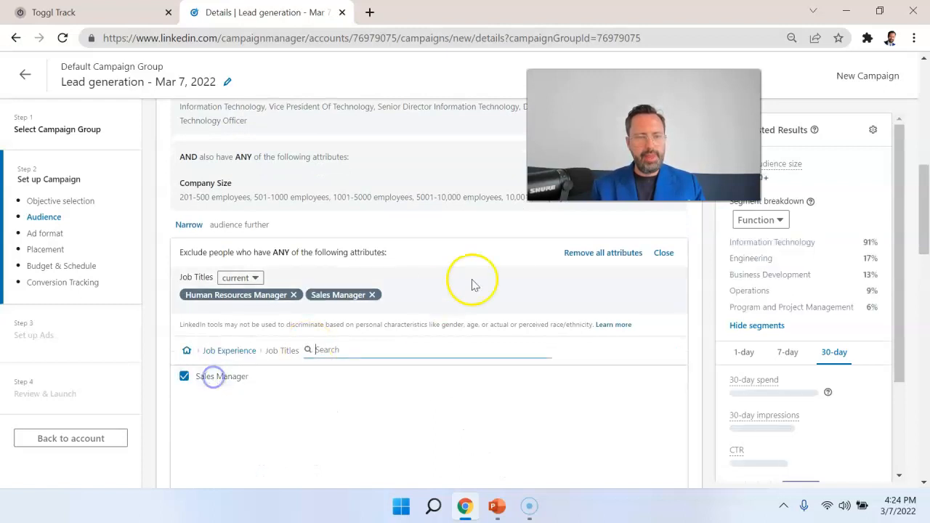
# Review the target audience's included job titles, company sizes and excluded job titles
pyautogui.scroll(2, 498, 254)
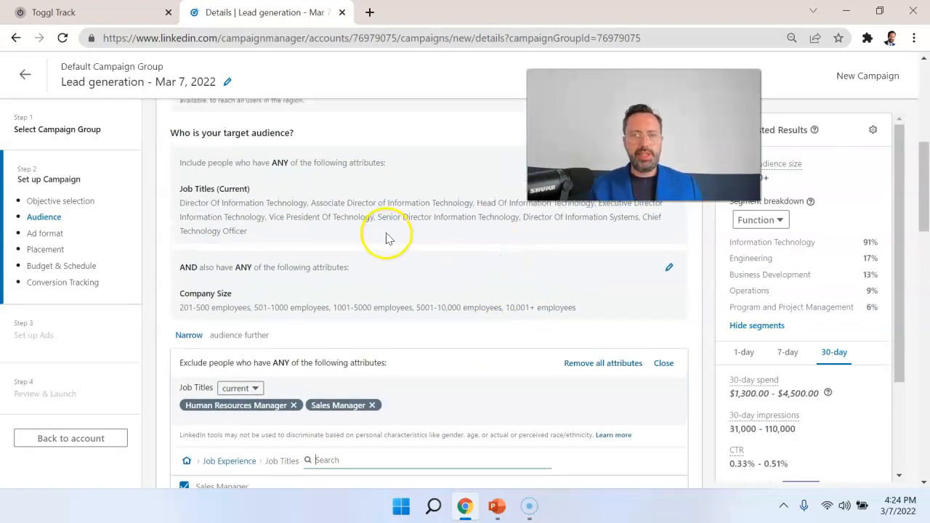
pyautogui.click(215, 190)
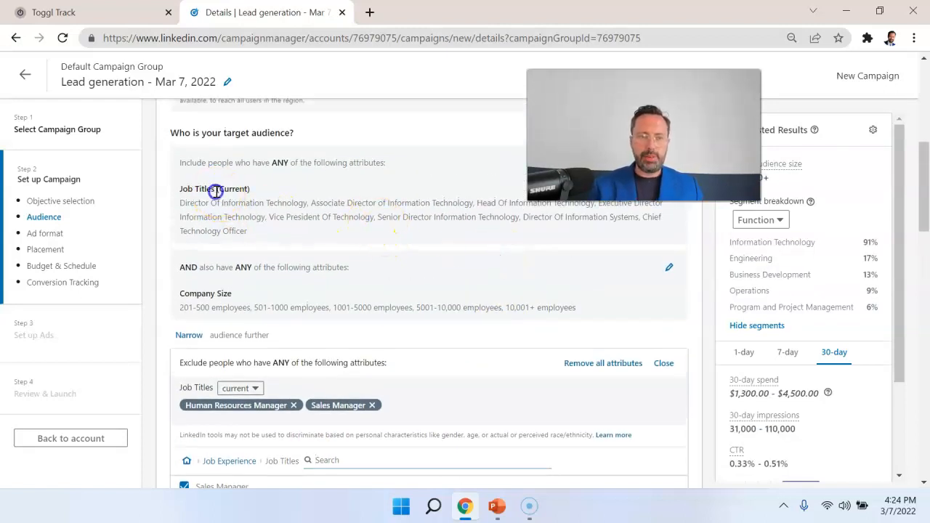
pyautogui.scroll(-2, 385, 340)
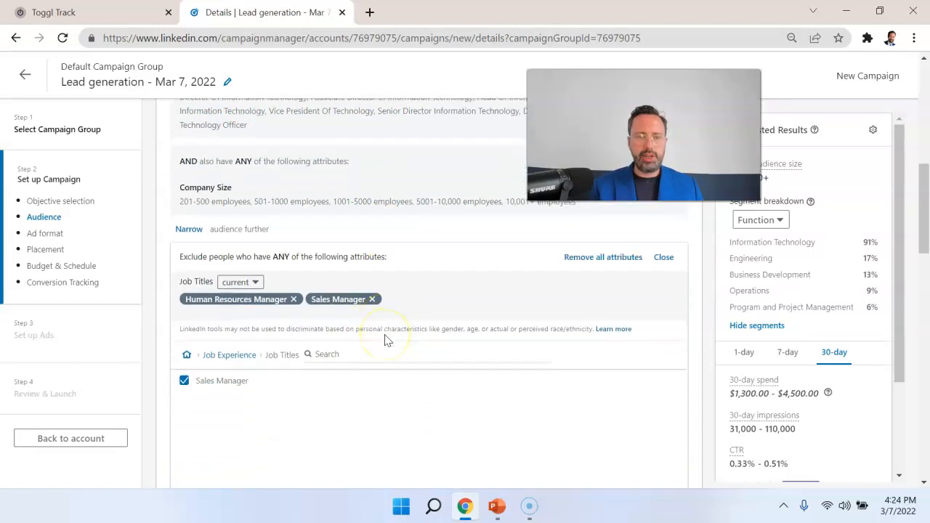
pyautogui.scroll(1, 385, 340)
pyautogui.click(445, 335)
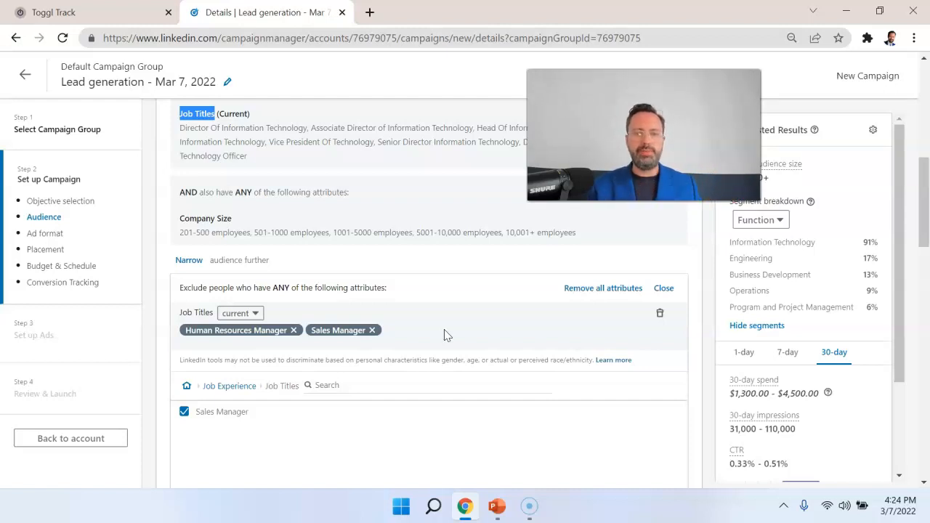
pyautogui.scroll(1, 445, 334)
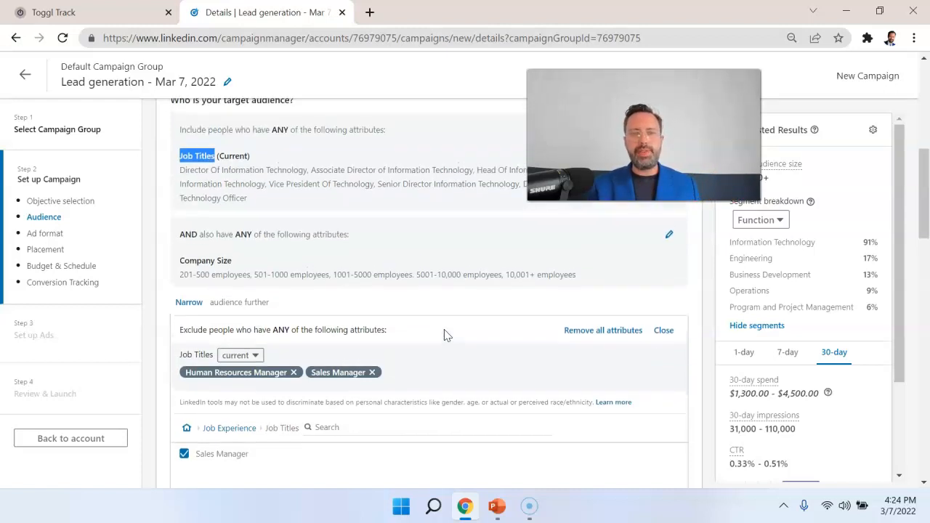
pyautogui.click(335, 194)
pyautogui.scroll(-1, 334, 182)
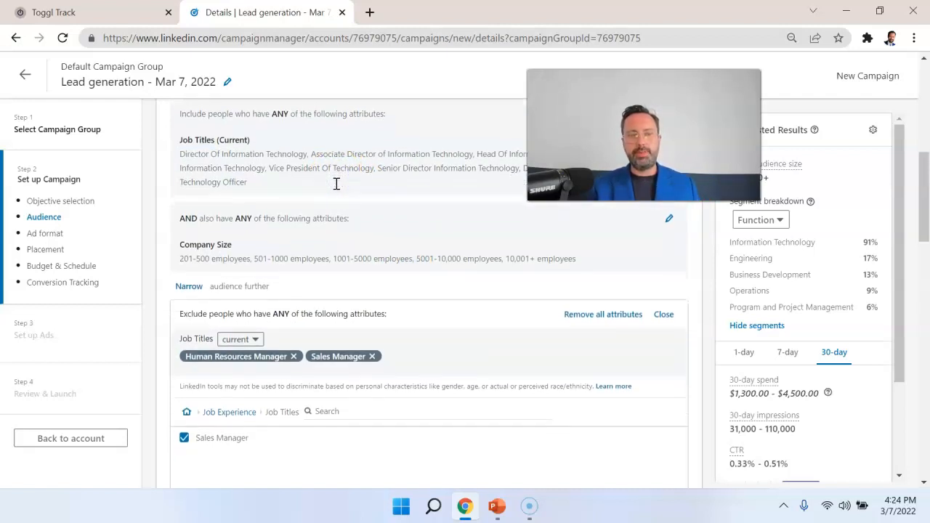
pyautogui.click(365, 410)
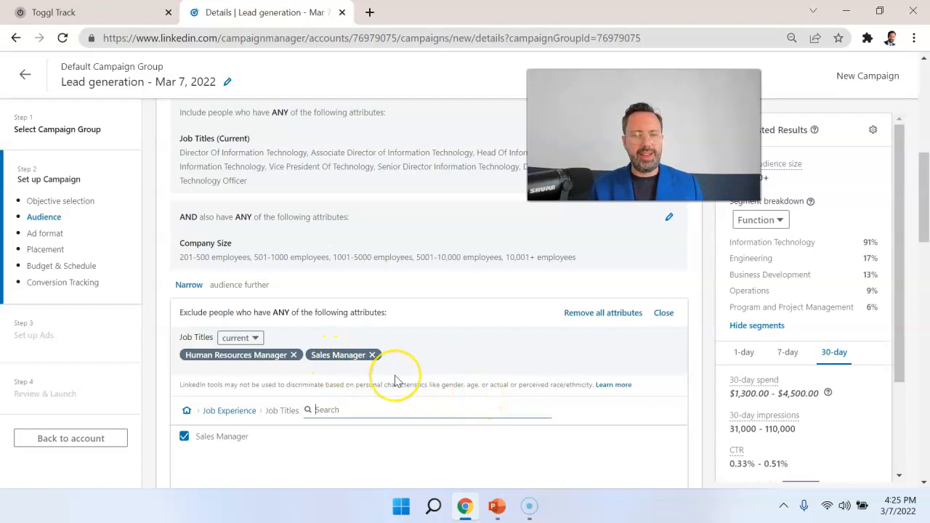
pyautogui.scroll(-1, 397, 382)
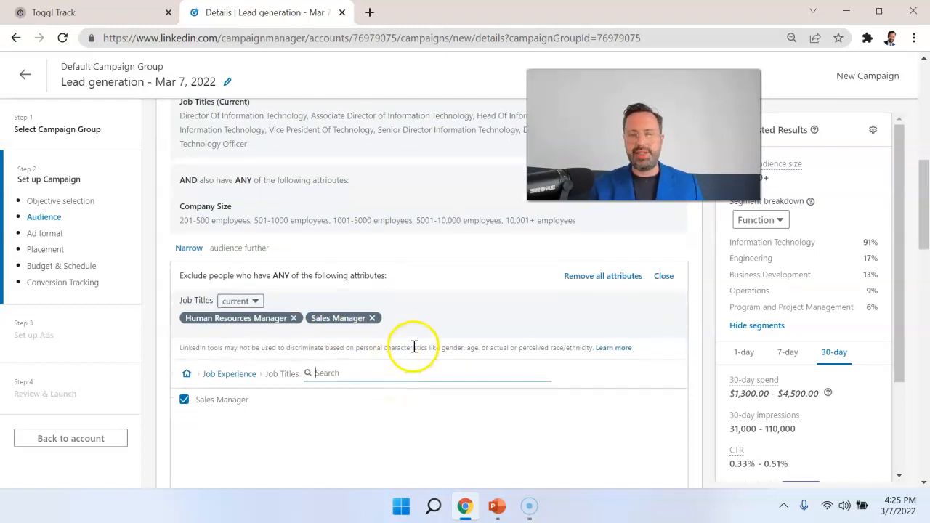
pyautogui.scroll(3, 463, 303)
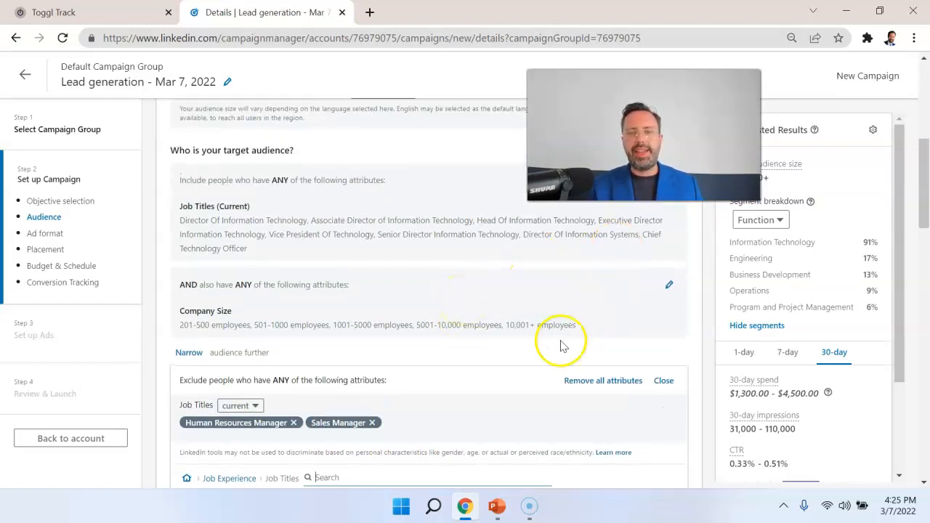
pyautogui.scroll(-1, 561, 346)
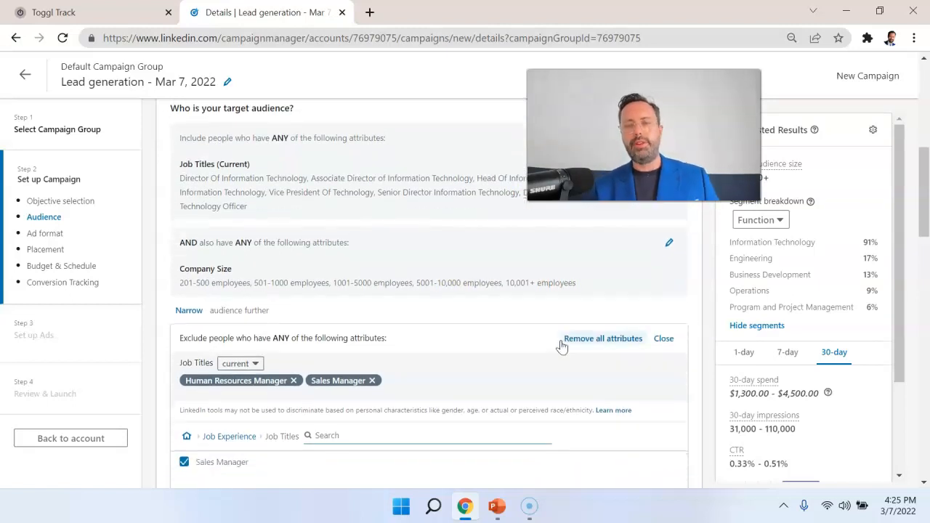
pyautogui.click(519, 330)
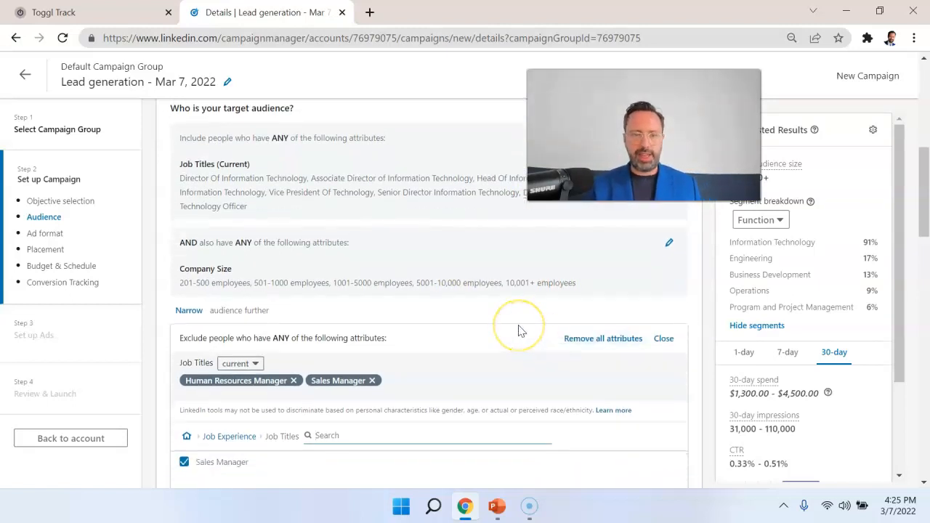
# Choose Conversation ad as the campaign's ad format
pyautogui.scroll(-6, 519, 331)
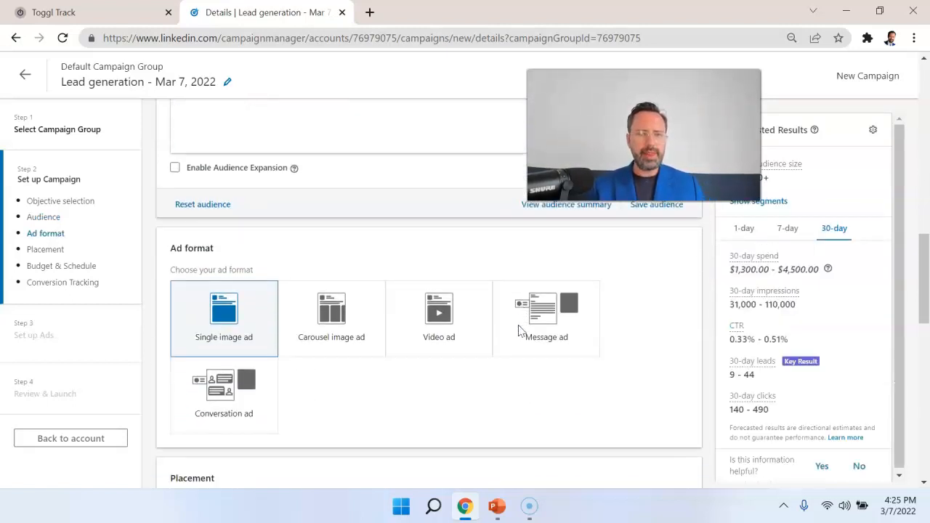
pyautogui.scroll(1, 529, 388)
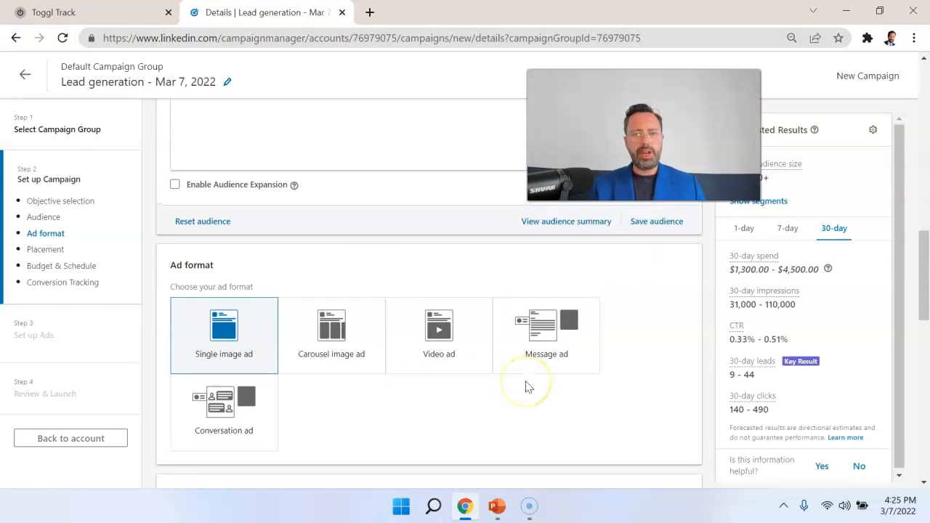
pyautogui.scroll(-1, 536, 363)
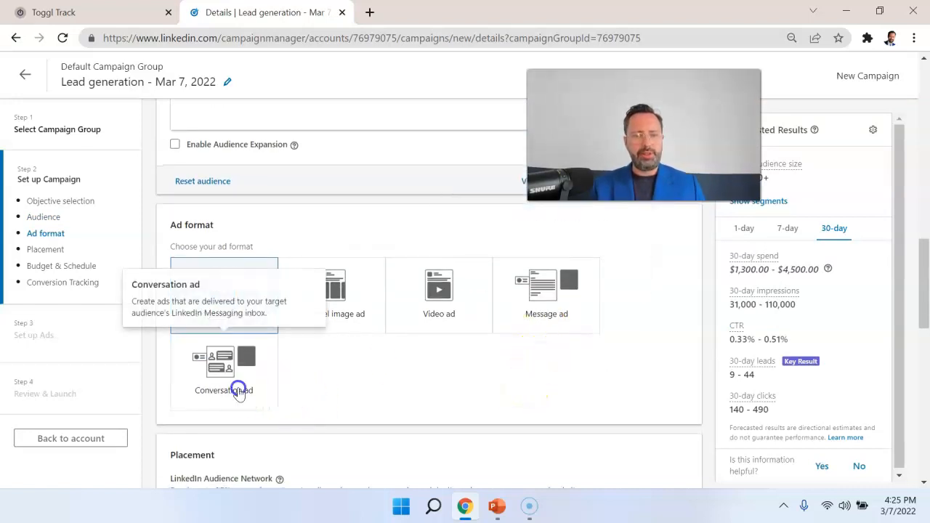
pyautogui.click(239, 392)
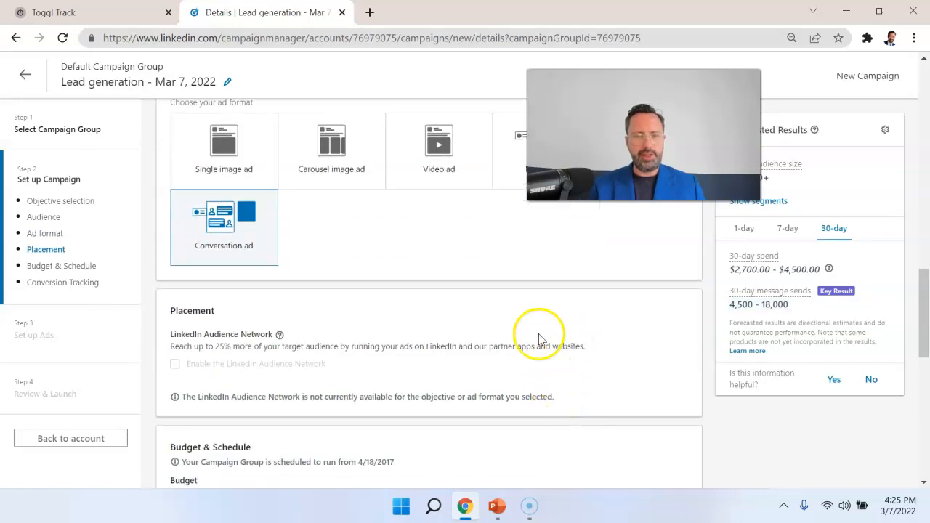
pyautogui.scroll(2, 521, 306)
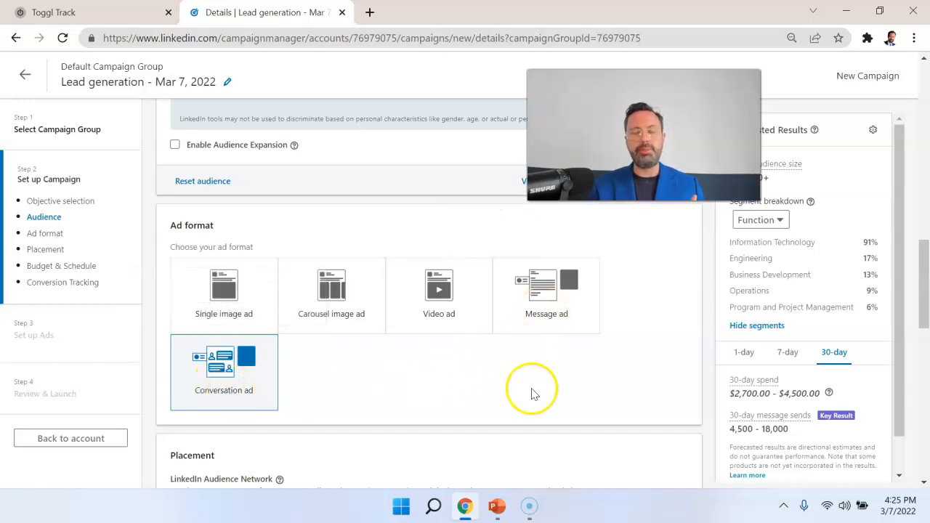
# Try a manual bid of .1 per ad sent in the bidding settings
pyautogui.scroll(-6, 531, 393)
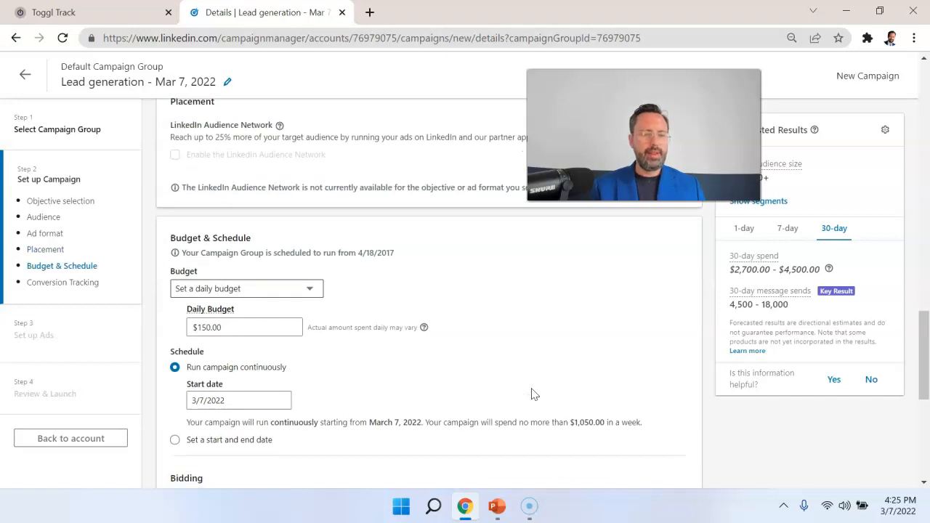
pyautogui.scroll(-2, 363, 425)
pyautogui.click(245, 309)
pyautogui.write('1')
pyautogui.moveTo(236, 301); pyautogui.dragTo(154, 296)
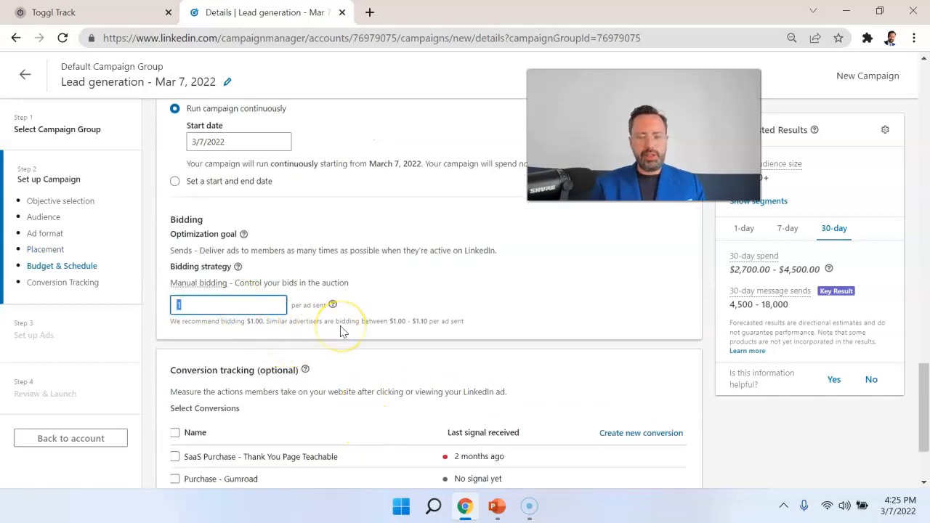
pyautogui.write('.1')
pyautogui.click(369, 316)
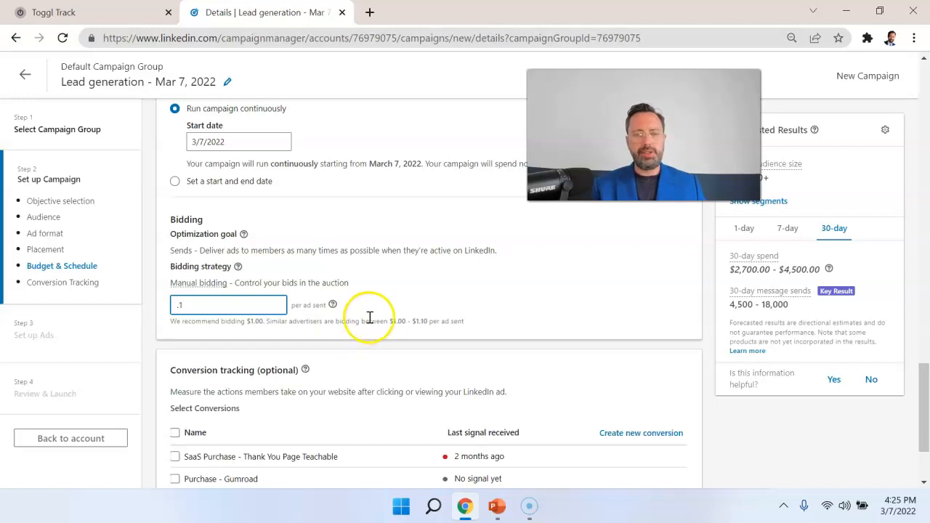
# Set the manual bid to $1.01 per ad sent
pyautogui.moveTo(277, 305); pyautogui.dragTo(152, 303)
pyautogui.write('1.0')
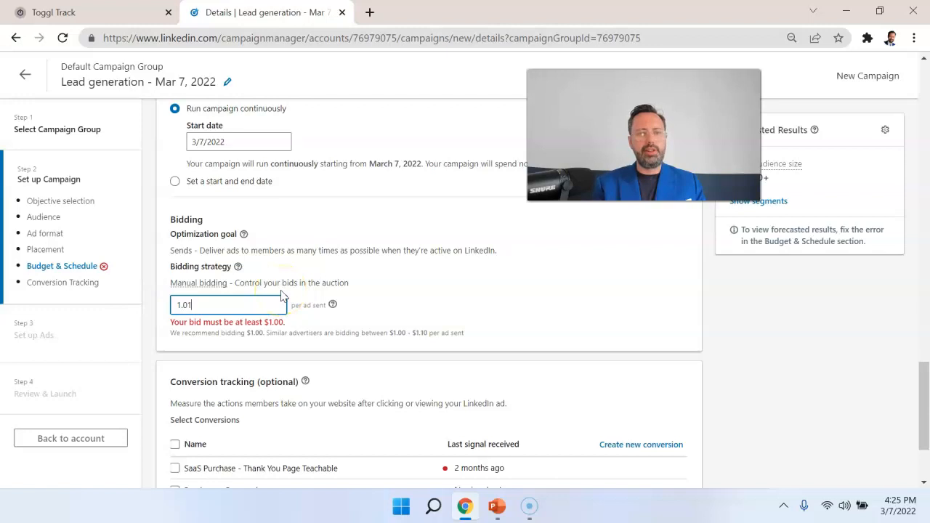
pyautogui.write('1')
pyautogui.click(405, 307)
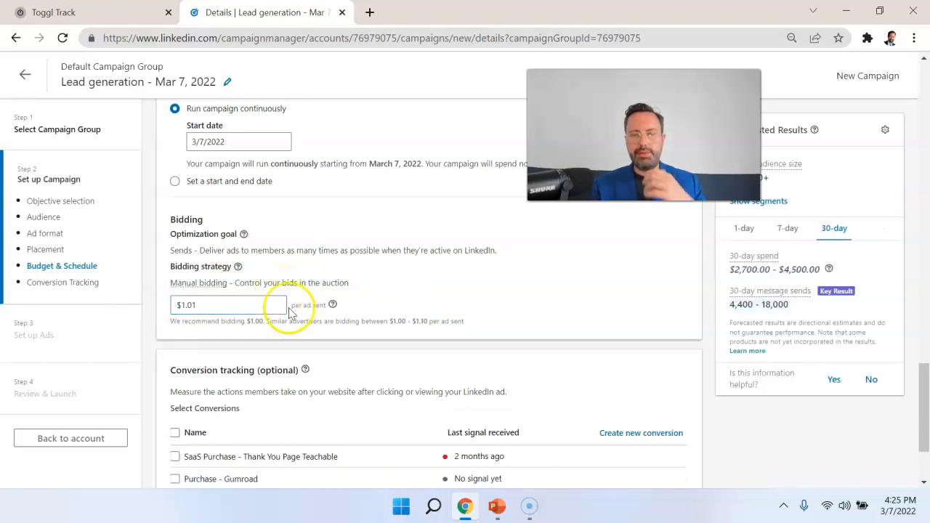
pyautogui.click(265, 299)
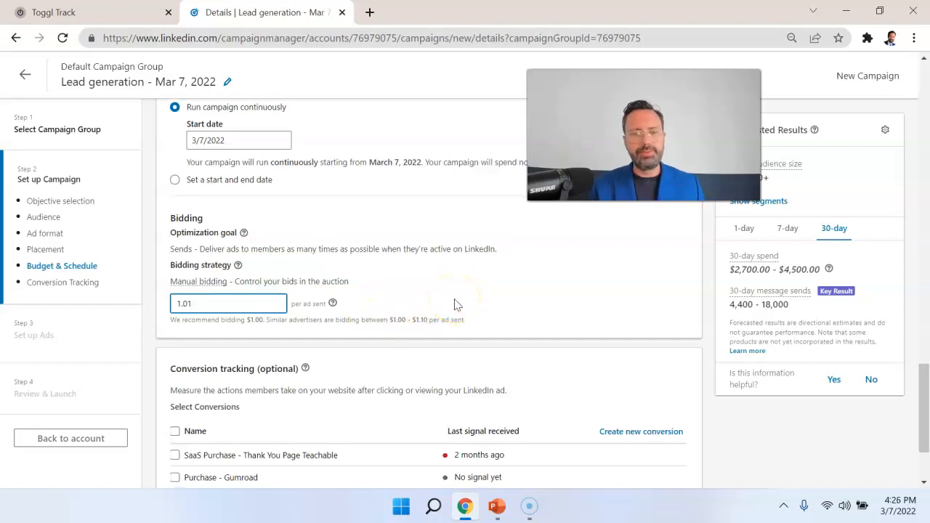
pyautogui.scroll(-1, 454, 298)
pyautogui.click(423, 262)
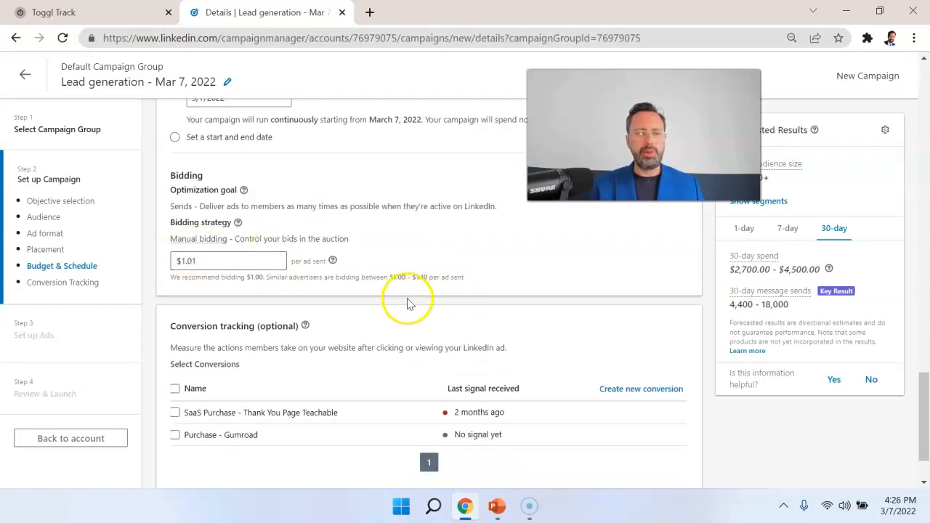
# Leave conversion tracking unselected and save the campaign setup, confirming its objective and ad format
pyautogui.scroll(-1, 409, 300)
pyautogui.click(687, 438)
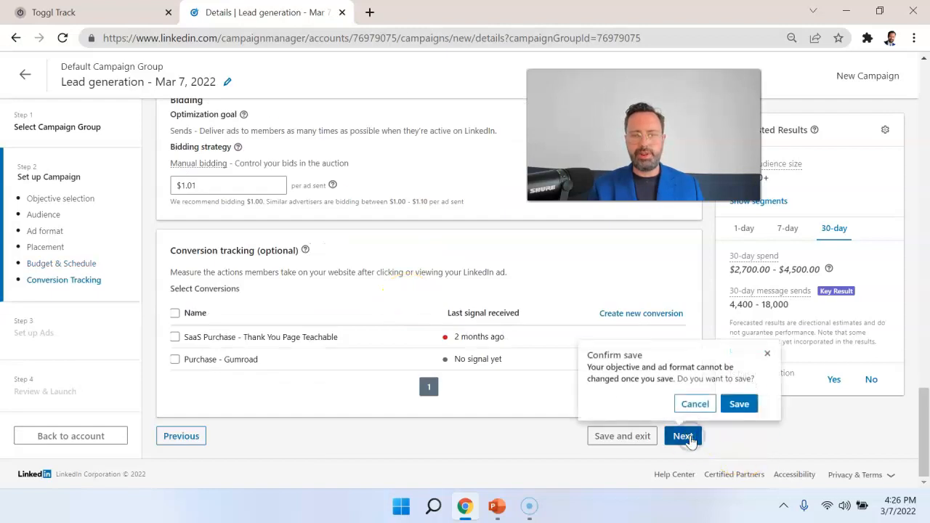
pyautogui.click(739, 403)
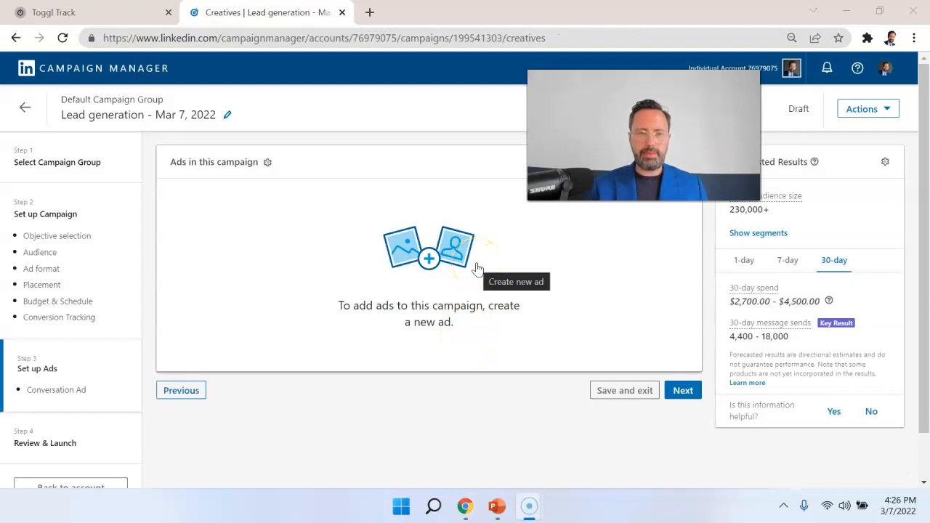
# Create a new conversation ad for the campaign and name it Test
pyautogui.click(438, 266)
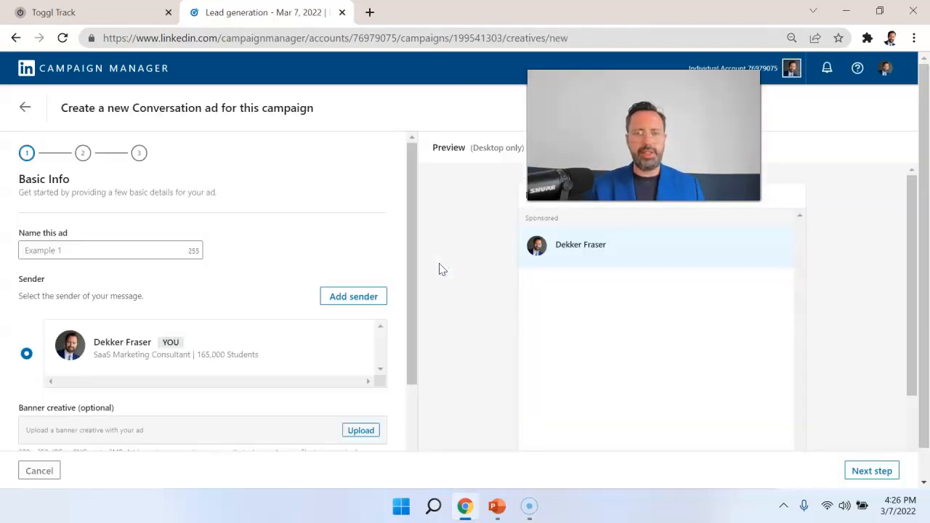
pyautogui.click(85, 252)
pyautogui.write('Test')
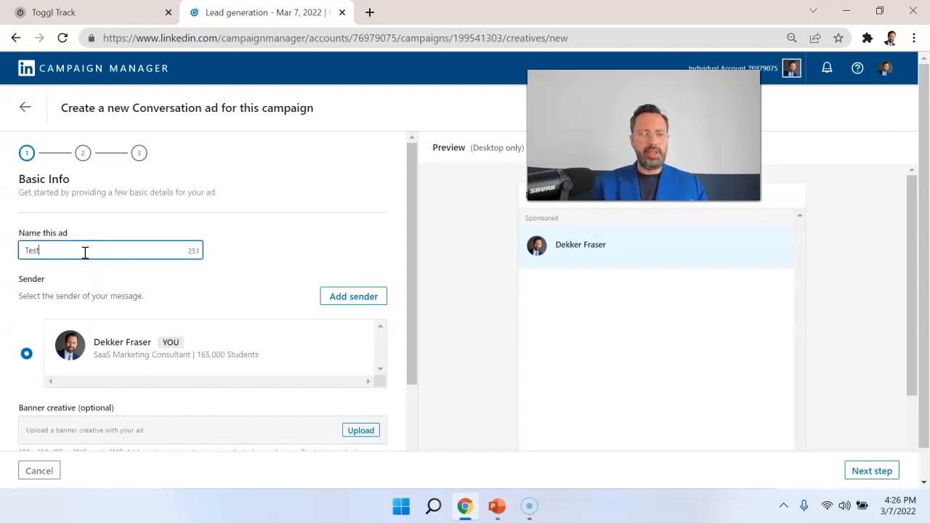
pyautogui.click(347, 257)
pyautogui.scroll(-1, 392, 236)
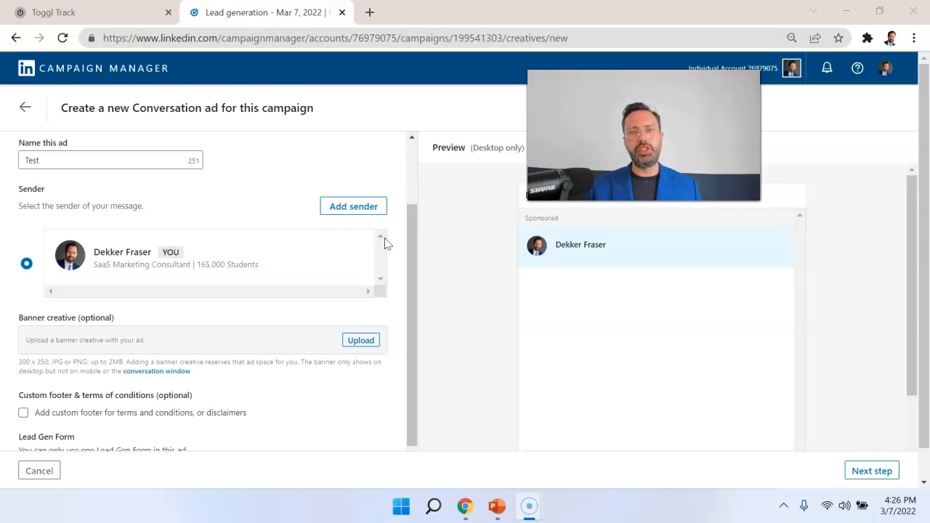
pyautogui.click(394, 242)
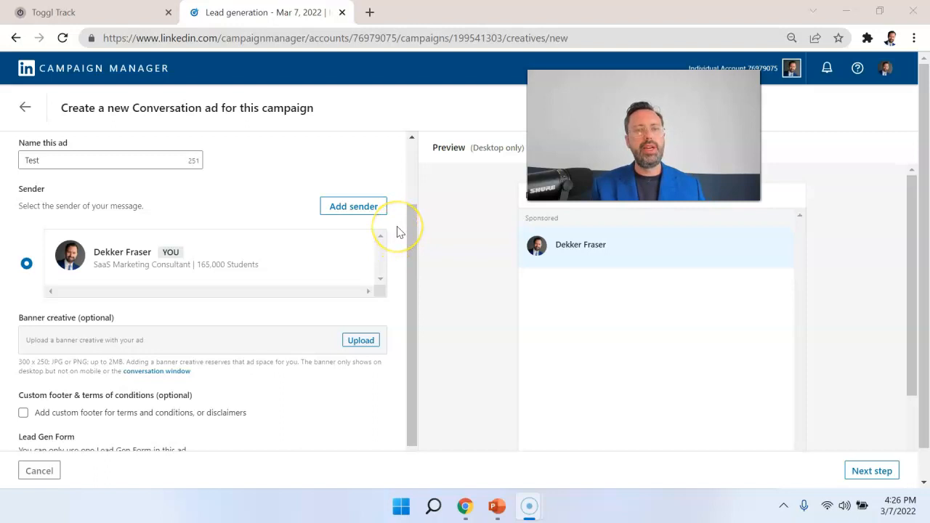
pyautogui.click(395, 252)
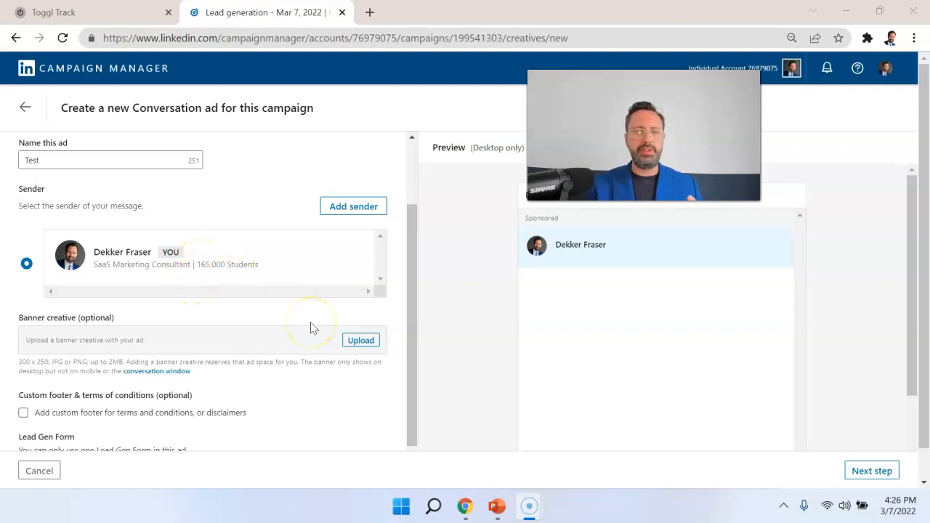
# Upload the viral image from the Downloads folder as the ad's banner creative
pyautogui.scroll(-1, 310, 324)
pyautogui.click(364, 313)
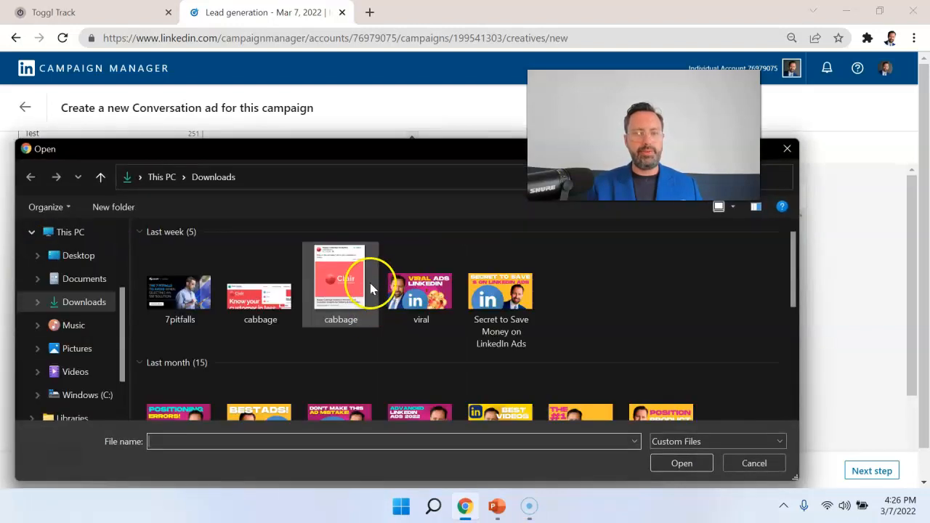
pyautogui.doubleClick(422, 311)
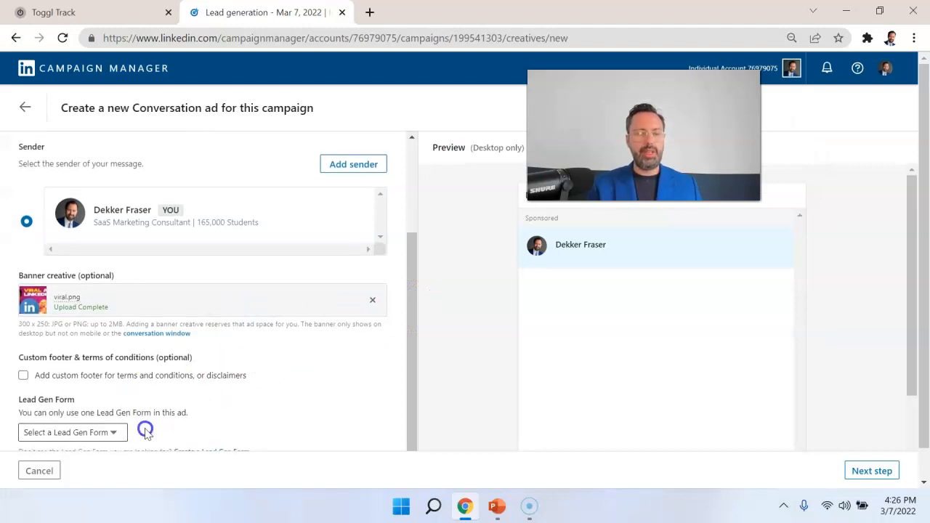
# Attach the ABM Test Form as the ad's Lead Gen Form and continue to the template selection
pyautogui.scroll(-1, 266, 409)
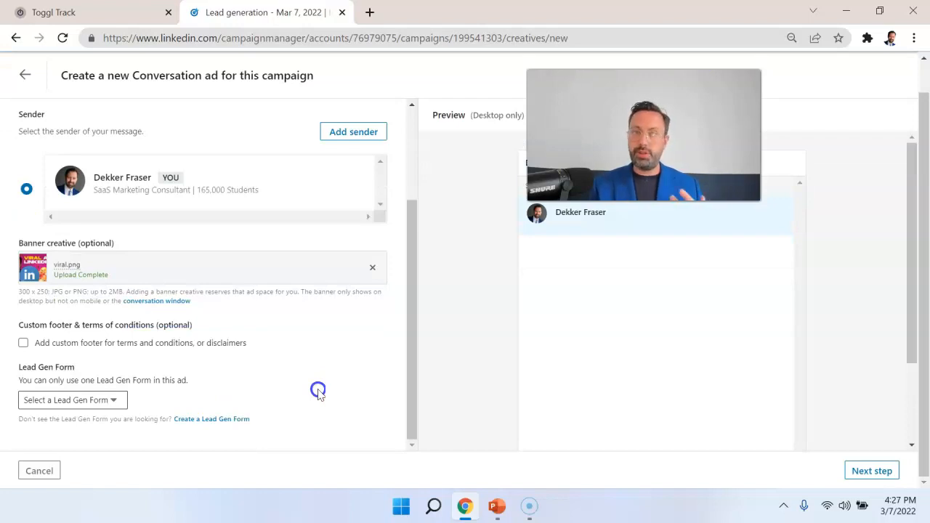
pyautogui.click(112, 400)
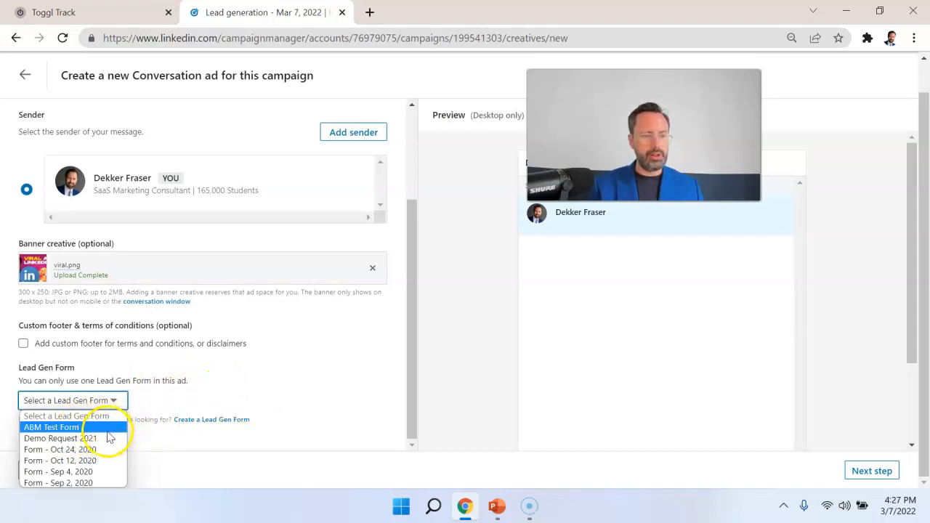
pyautogui.click(106, 428)
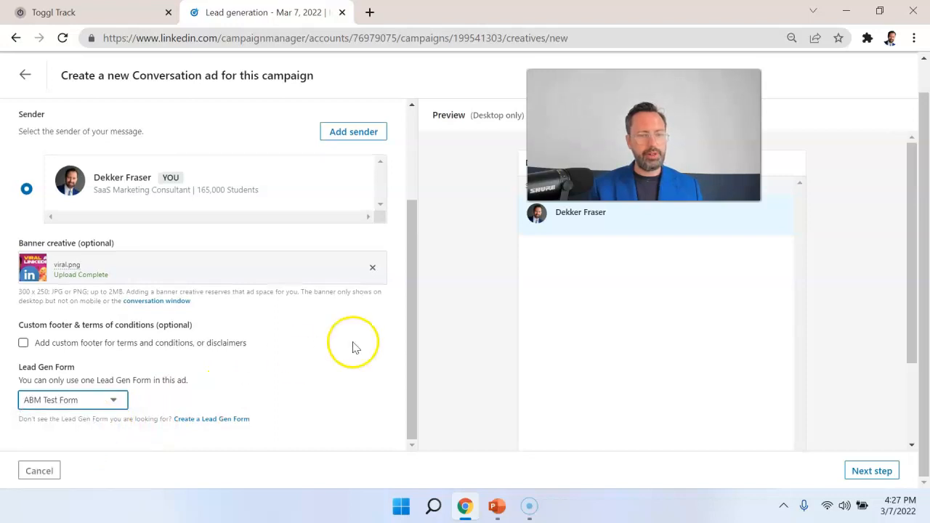
pyautogui.click(234, 421)
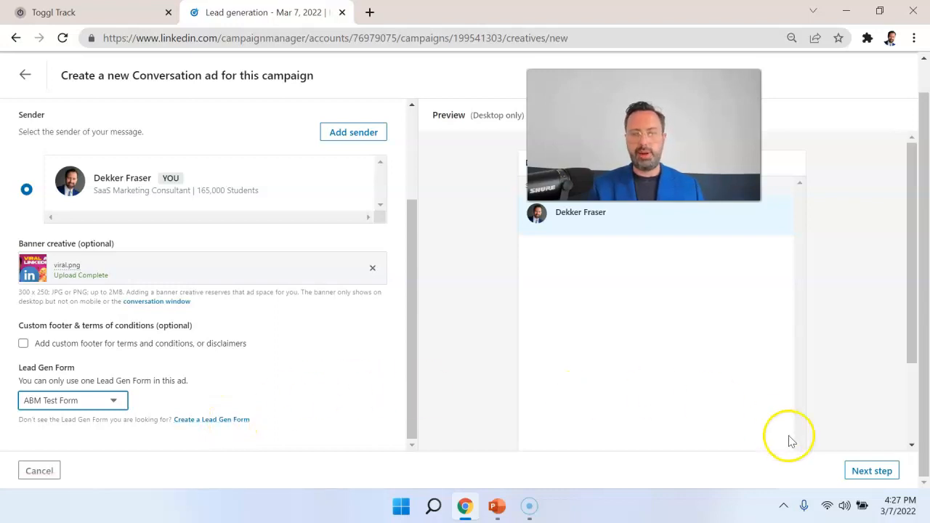
pyautogui.click(872, 470)
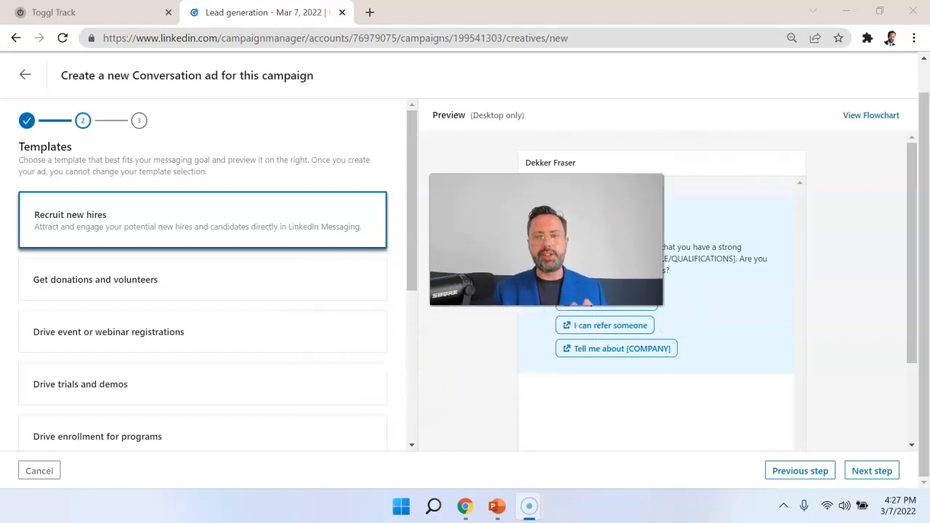
# Choose the Drive trials and demos template and continue to the ad builder
pyautogui.scroll(-1, 283, 338)
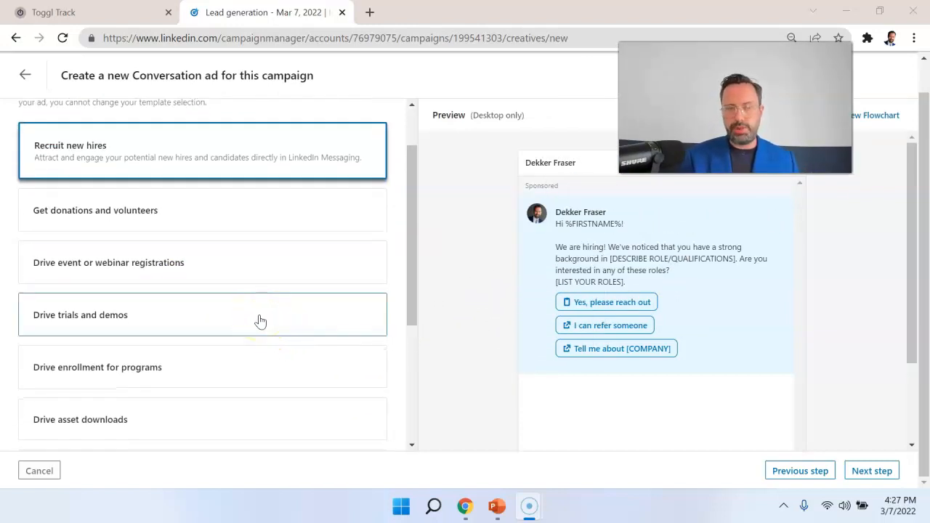
pyautogui.click(323, 318)
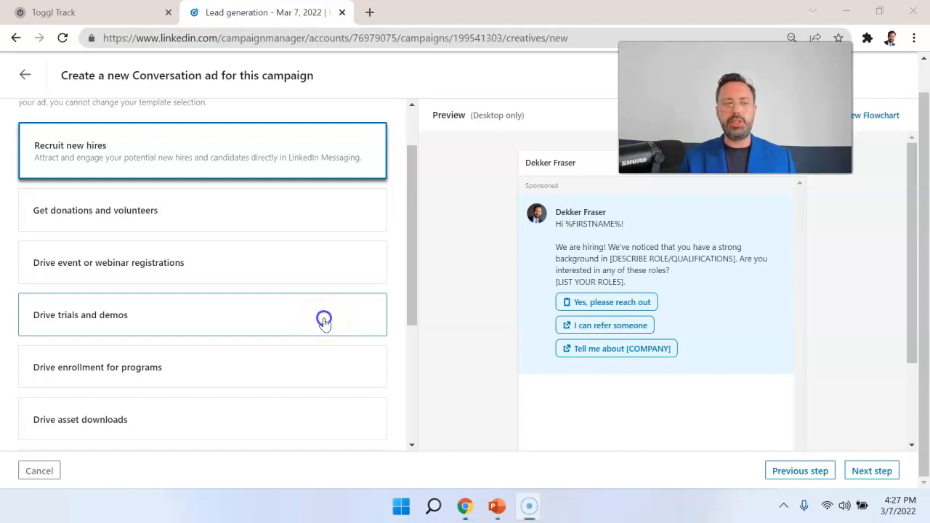
pyautogui.scroll(-1, 352, 298)
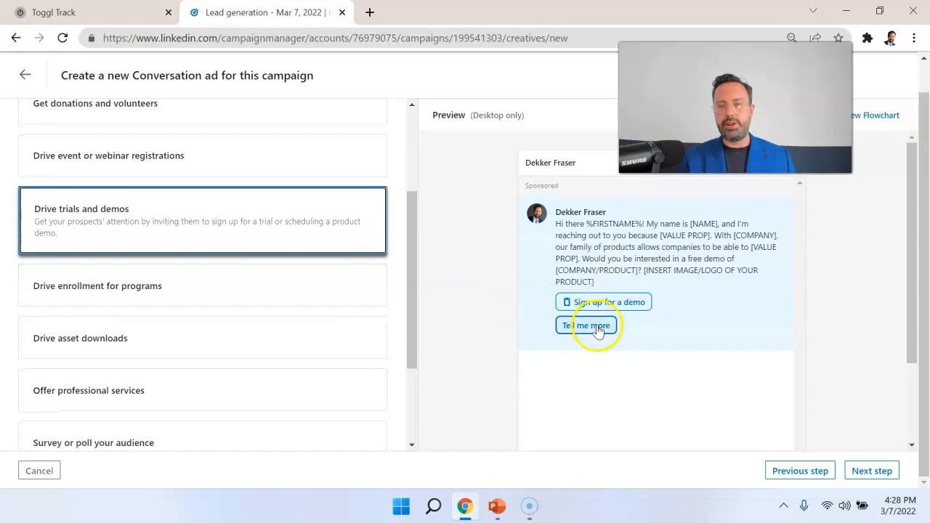
pyautogui.scroll(-2, 298, 325)
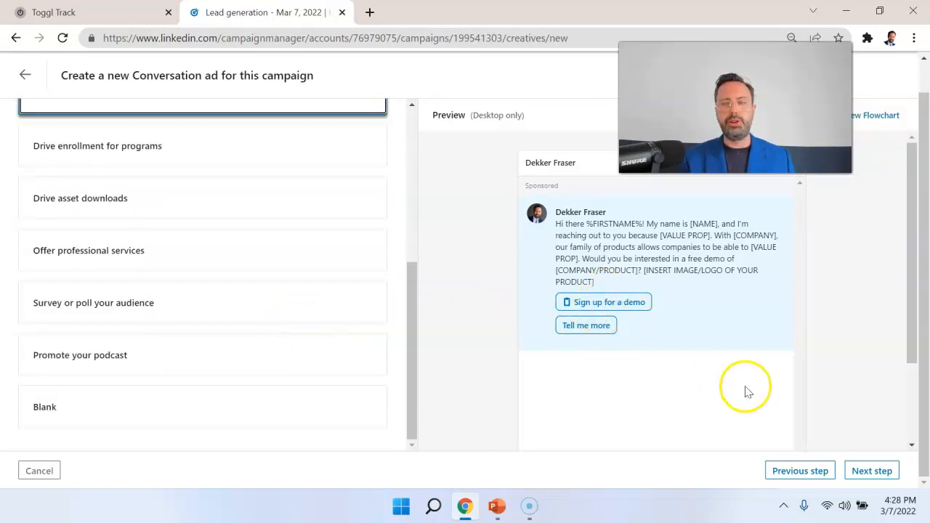
pyautogui.click(861, 473)
# Separate the greeting in the intro message from the template text with a blank line
pyautogui.click(202, 272)
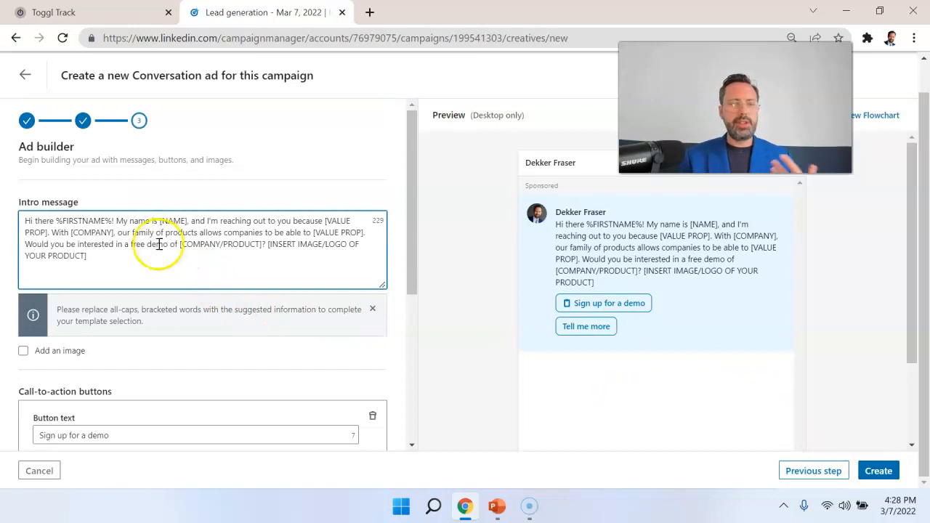
pyautogui.click(119, 223)
pyautogui.write('/')
pyautogui.press('Return')
pyautogui.press('BackSpace')
pyautogui.press('BackSpace')
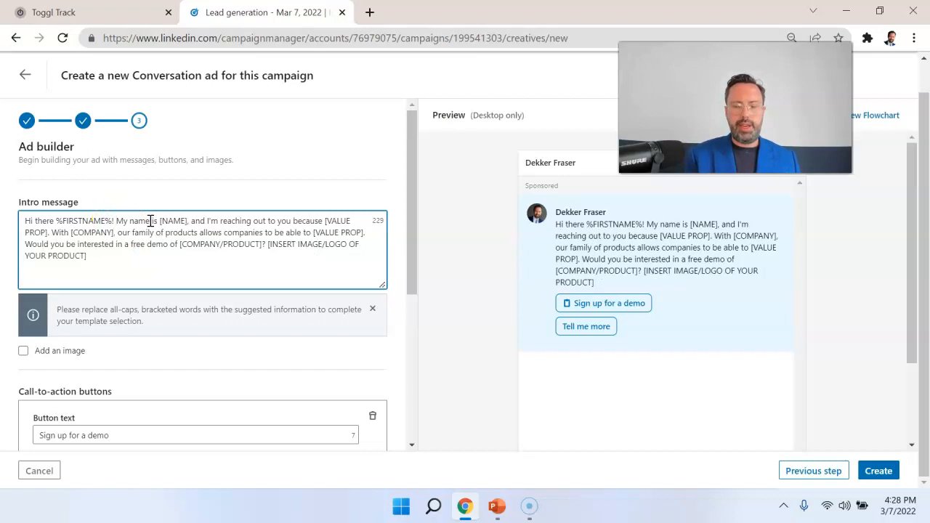
pyautogui.press('Return')
pyautogui.press('Return')
# Add after the greeting: "I'd like to invite you to a $100 offer to see how our product increases the speed of X in only 15 minutes!"
pyautogui.click(150, 221)
pyautogui.write("I'd like to invirte you t")
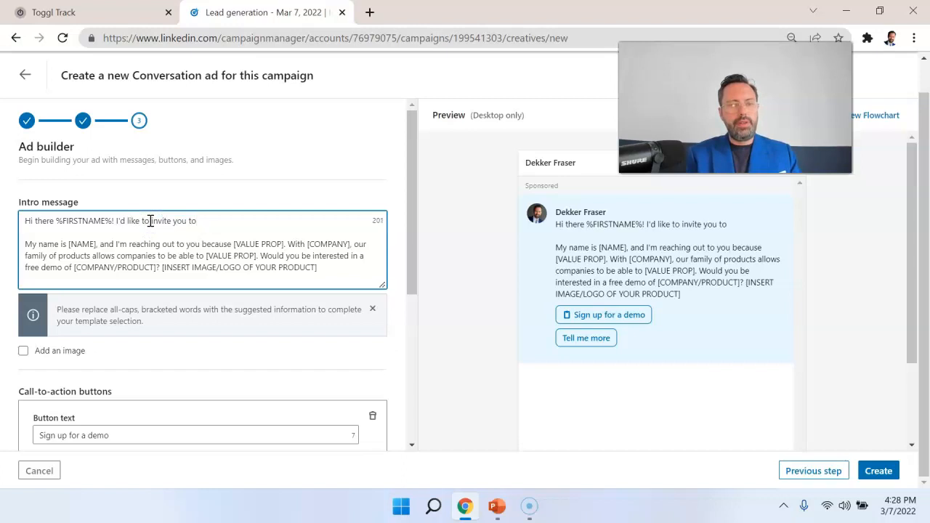
pyautogui.write('offer')
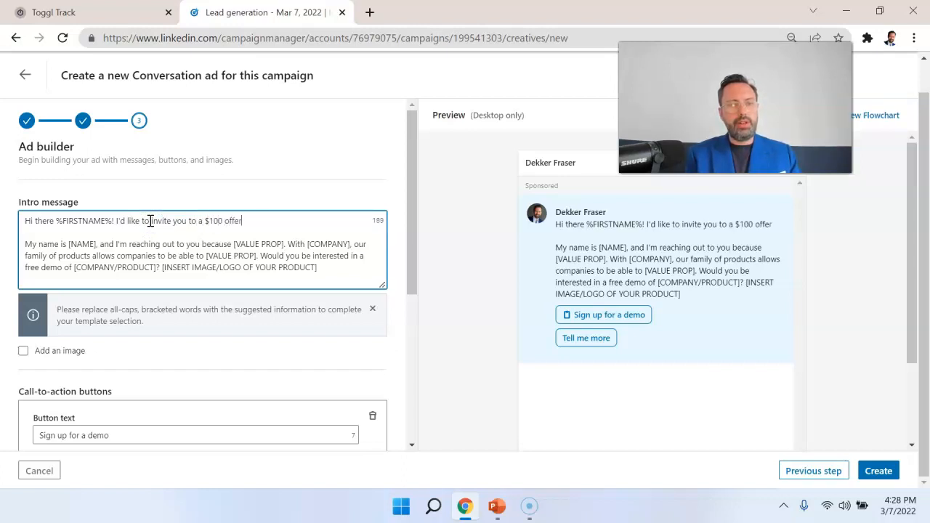
pyautogui.write(' to see how w')
pyautogui.write('ur s')
pyautogui.press('BackSpace')
pyautogui.write('product increases the speed of X in only 15')
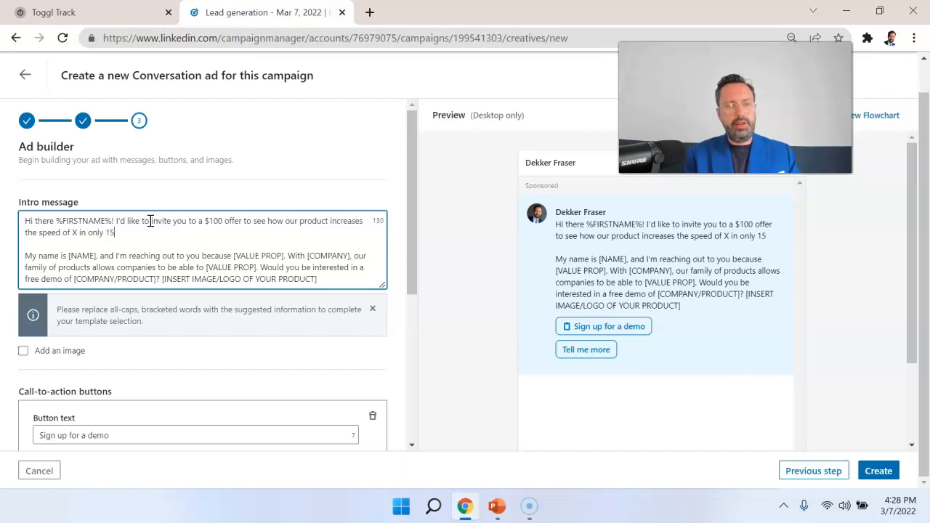
pyautogui.write('inutes!')
# Continue the intro message with "Some evidence suggests......." and "One cusomter said" followed by an opening quotation mark
pyautogui.click(216, 222)
pyautogui.press('BackSpace')
pyautogui.write('Some ')
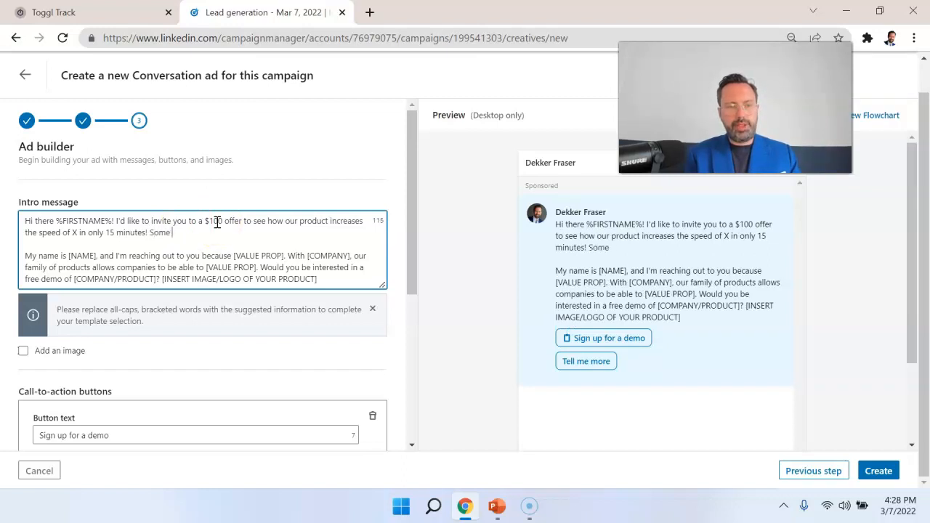
pyautogui.write('evidence suggests')
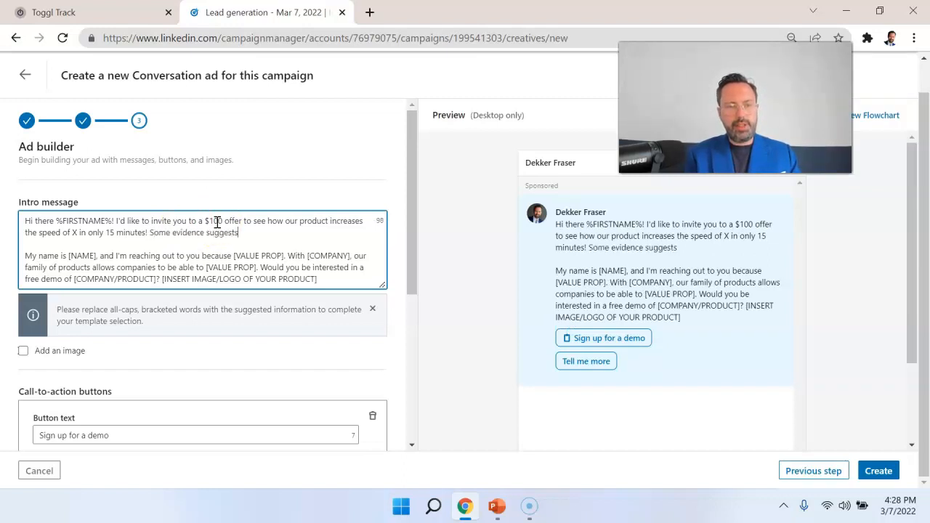
pyautogui.write('......  ')
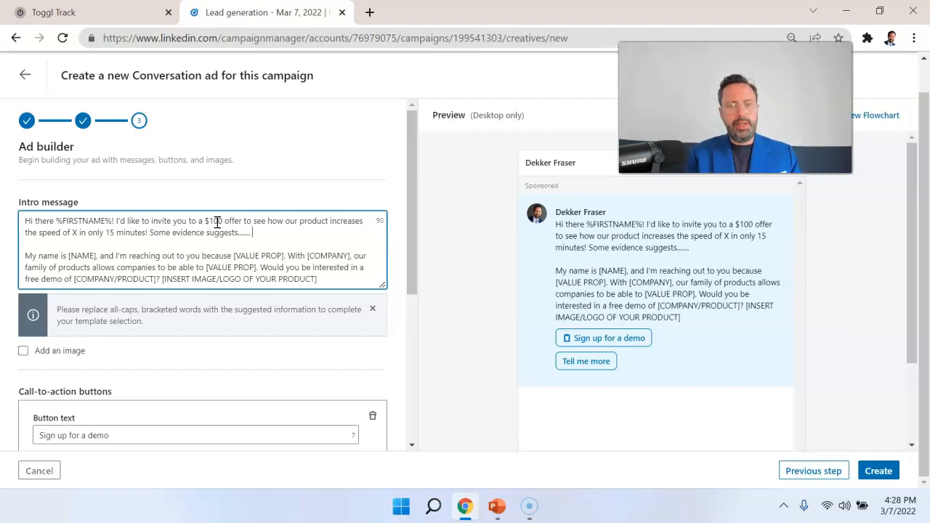
pyautogui.write('One cusomter said')
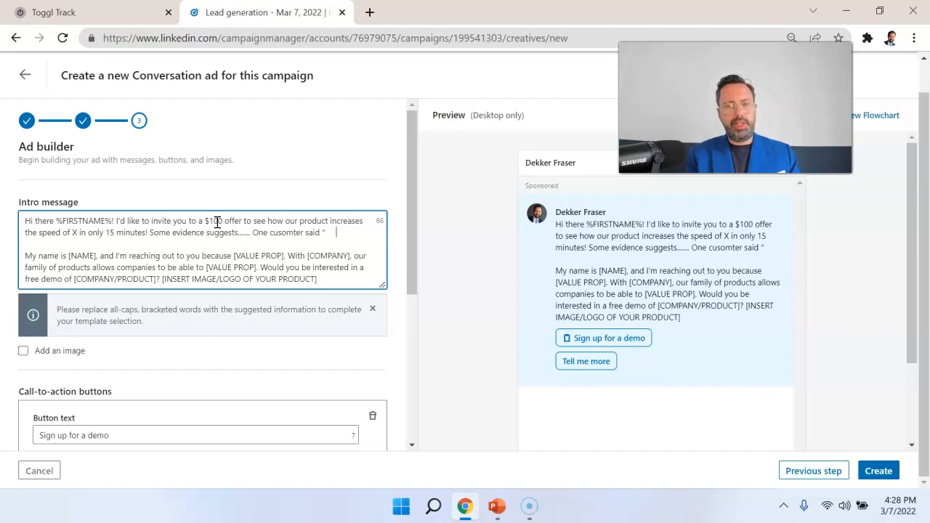
# Remove the extra blank lines after the customer quote and add "...Other IT directors have generally gotten Y result."
pyautogui.press('Return')
pyautogui.press('Return')
pyautogui.scroll(-1, 289, 259)
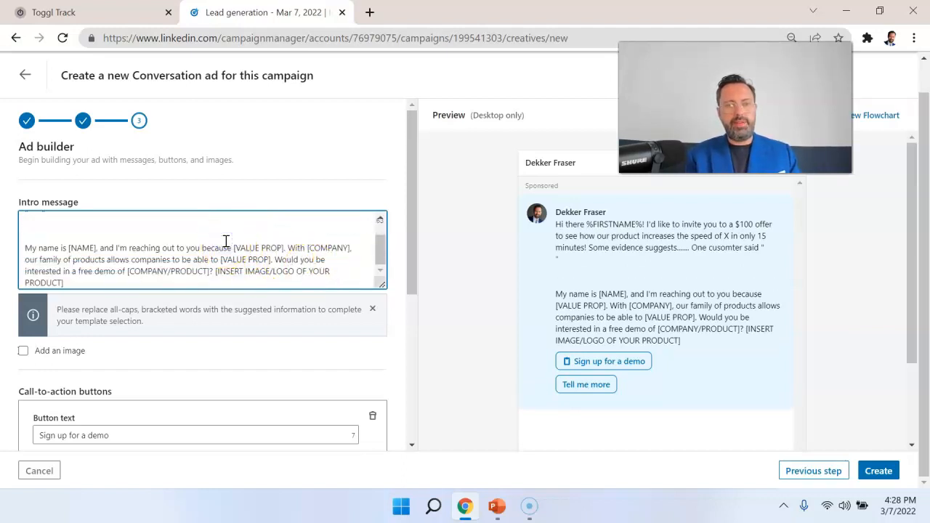
pyautogui.press('BackSpace')
pyautogui.scroll(-1, 227, 239)
pyautogui.scroll(1, 227, 239)
pyautogui.scroll(1, 281, 255)
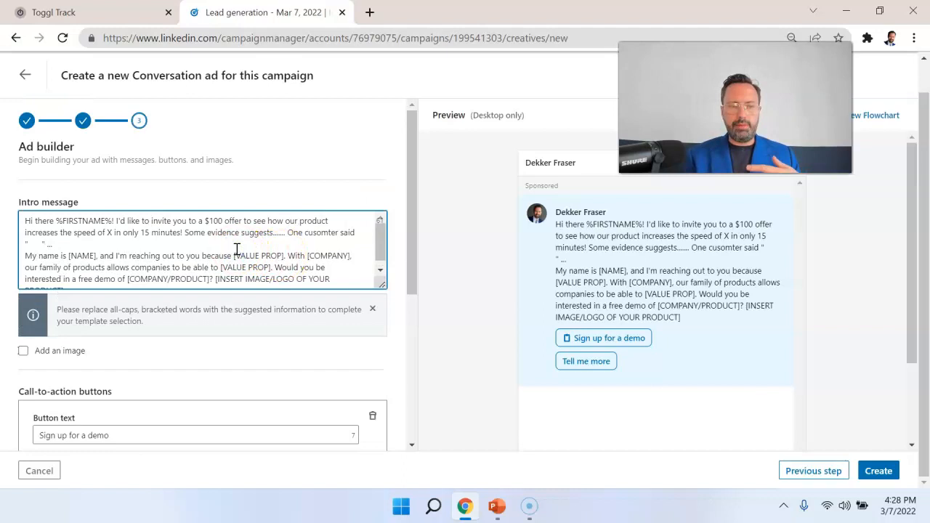
pyautogui.click(211, 250)
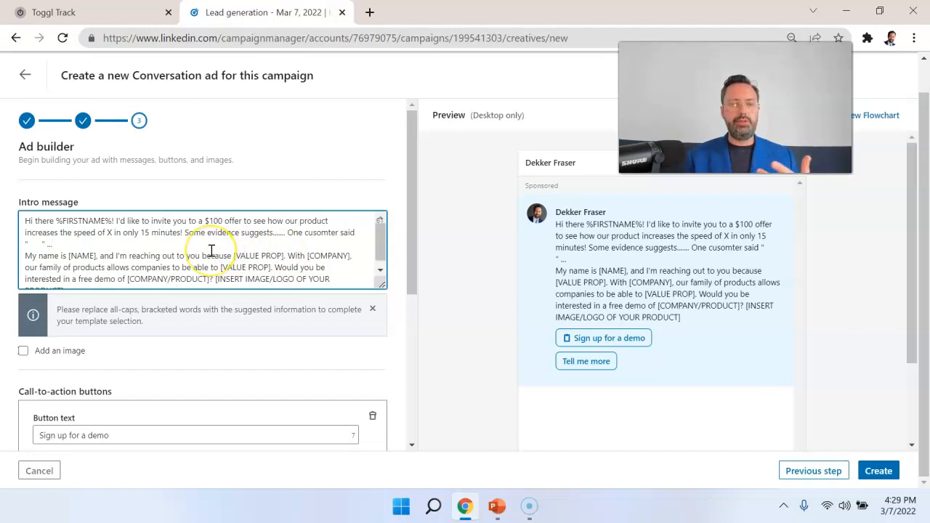
pyautogui.click(165, 235)
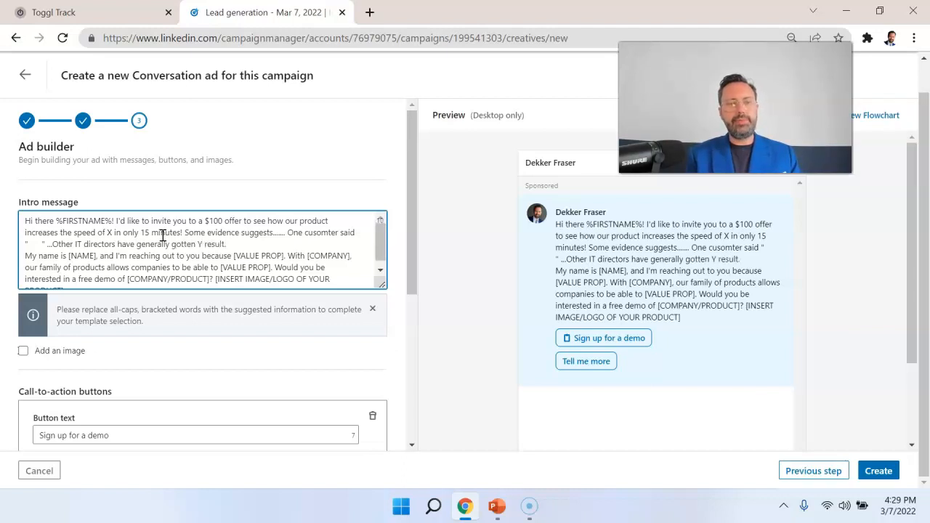
# Change the offer amount in the intro message's first sentence to $250
pyautogui.click(319, 244)
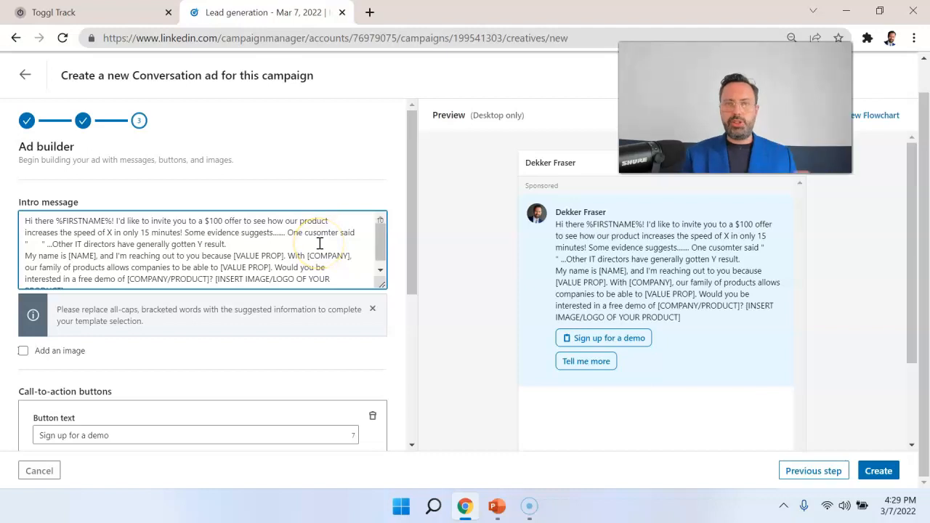
pyautogui.click(219, 220)
pyautogui.press('BackSpace')
pyautogui.press('BackSpace')
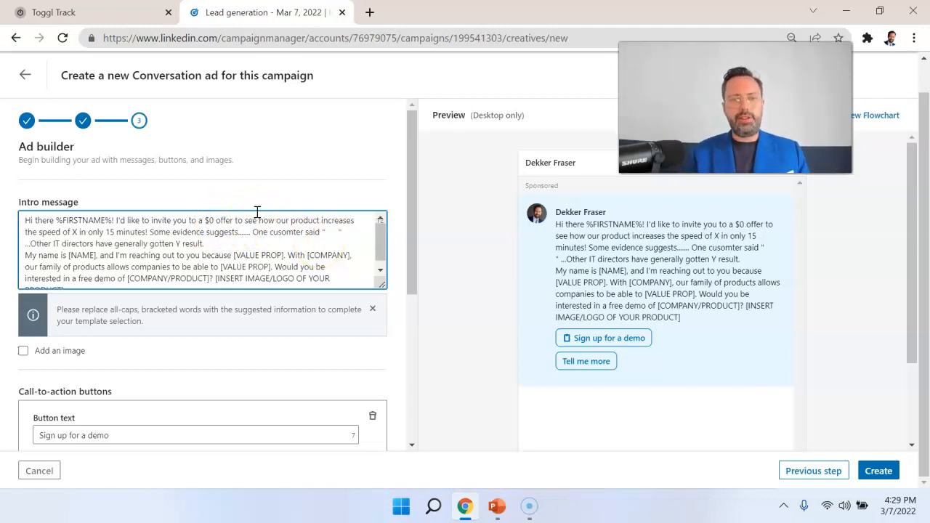
pyautogui.write('25')
pyautogui.click(293, 255)
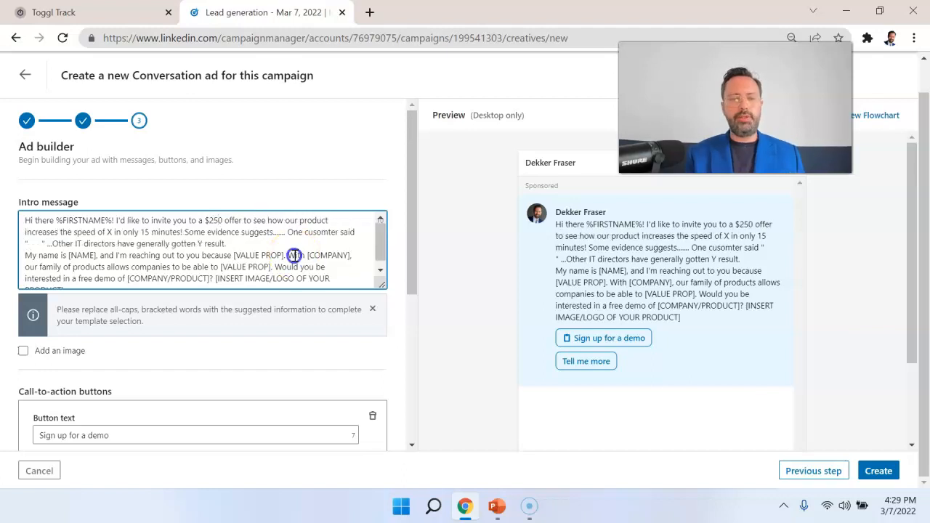
pyautogui.scroll(-1, 295, 255)
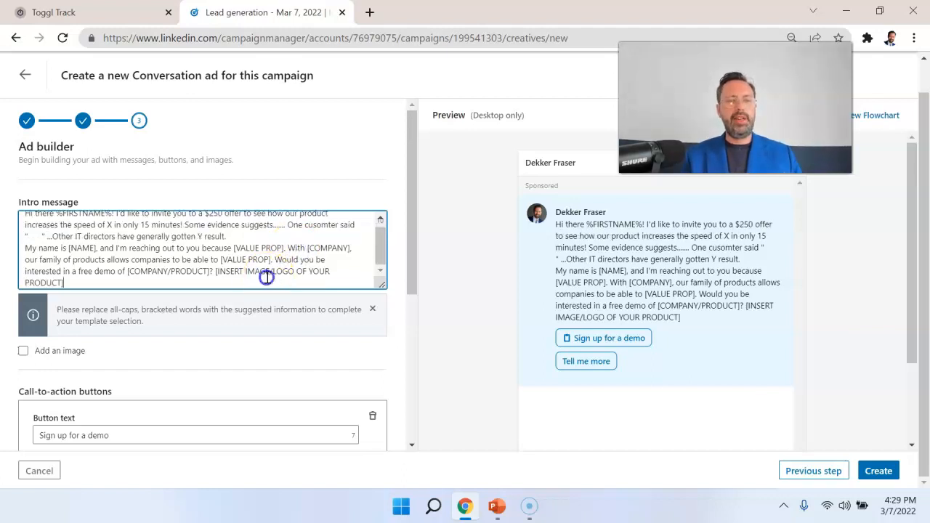
# Replace the first call-to-action button's text with "$100 IT Director Demo"
pyautogui.scroll(-1, 224, 356)
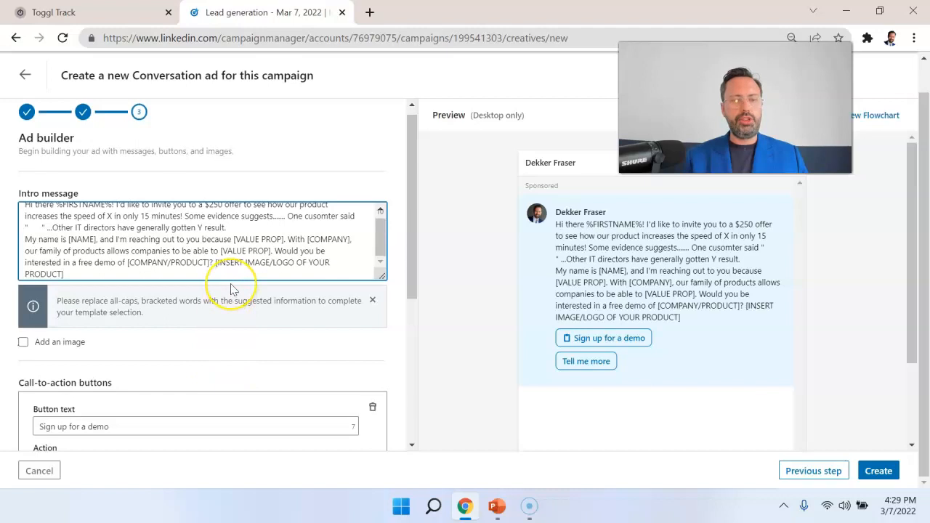
pyautogui.scroll(-5, 228, 291)
pyautogui.scroll(3, 231, 289)
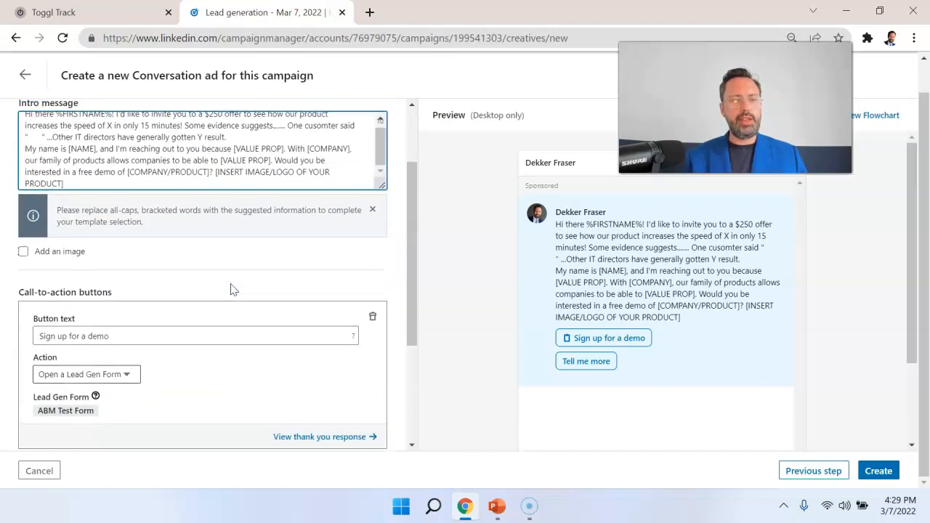
pyautogui.click(157, 358)
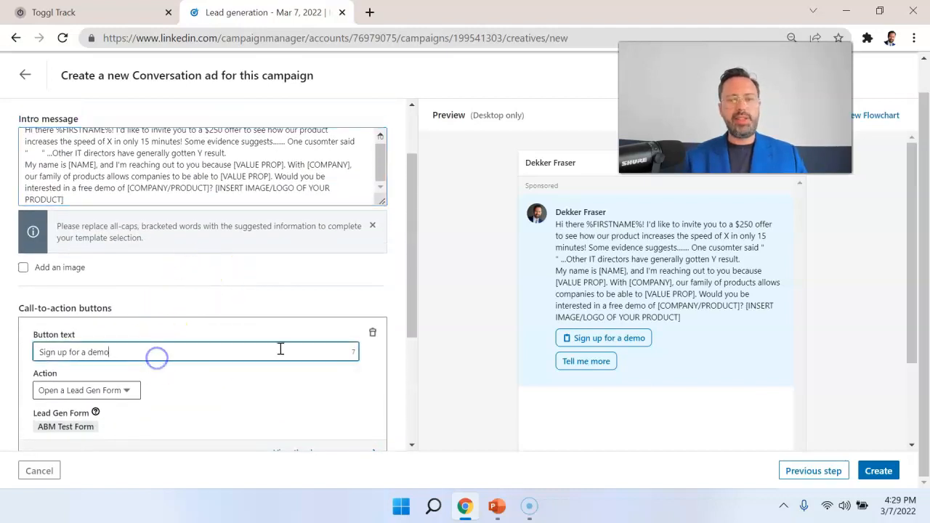
pyautogui.scroll(-1, 191, 331)
pyautogui.moveTo(148, 313); pyautogui.dragTo(6, 313)
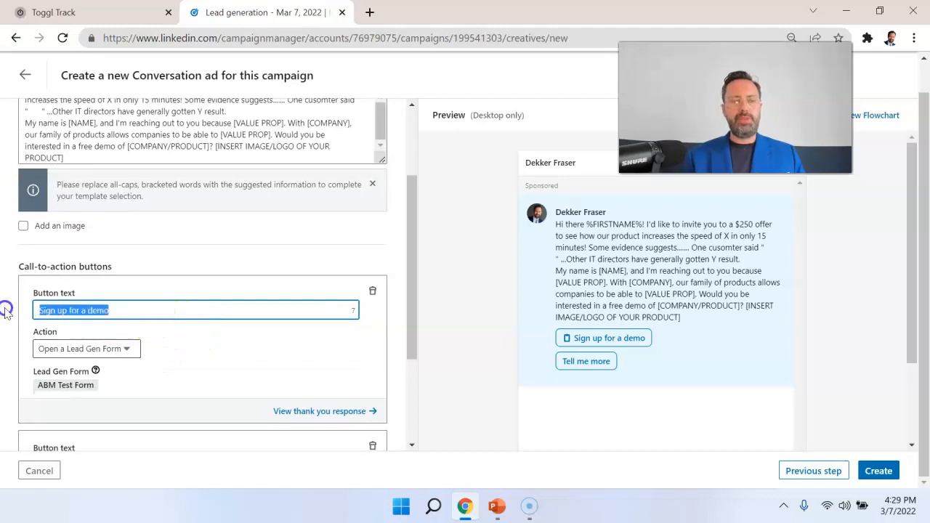
pyautogui.write('$100 ')
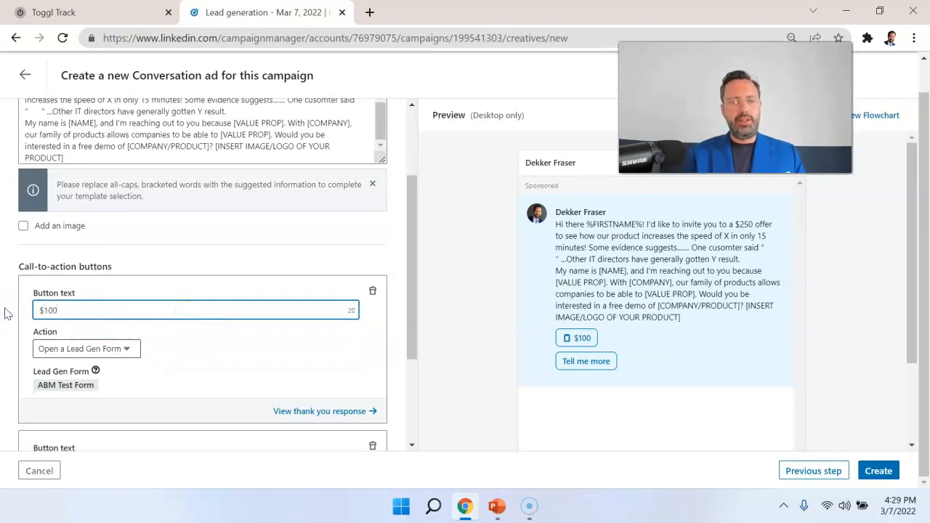
pyautogui.write('IT Director Demo Off')
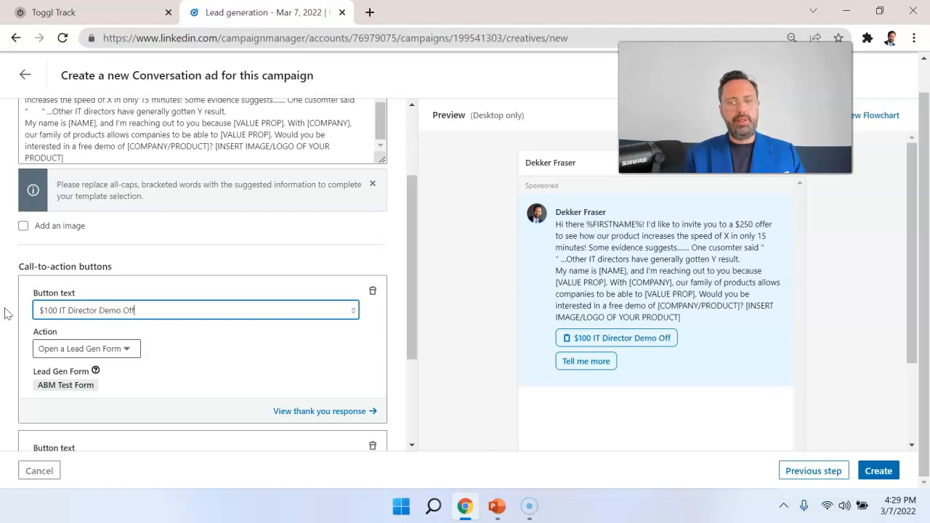
pyautogui.press('BackSpace')
pyautogui.press('BackSpace')
pyautogui.press('BackSpace')
pyautogui.press('BackSpace')
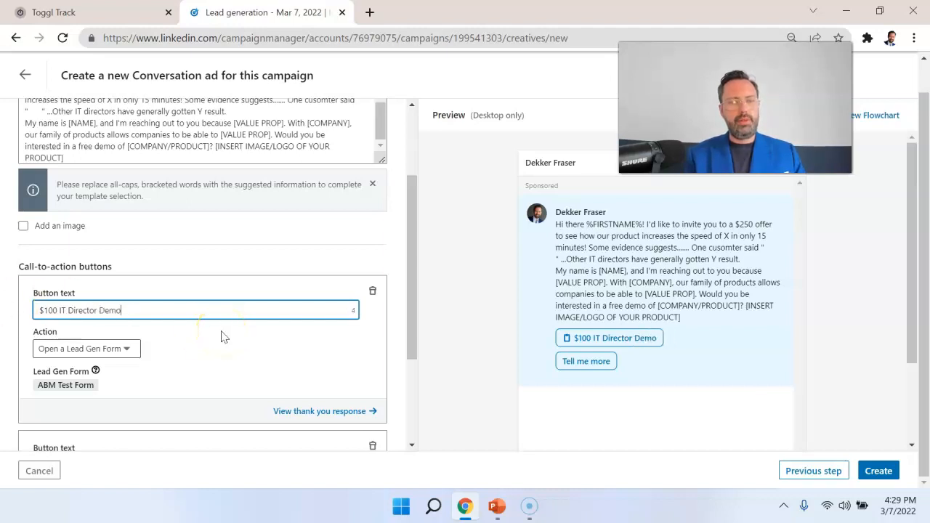
# Review the action choices for the $100 IT Director Demo button, keeping Open a Lead Gen Form
pyautogui.scroll(-1, 141, 348)
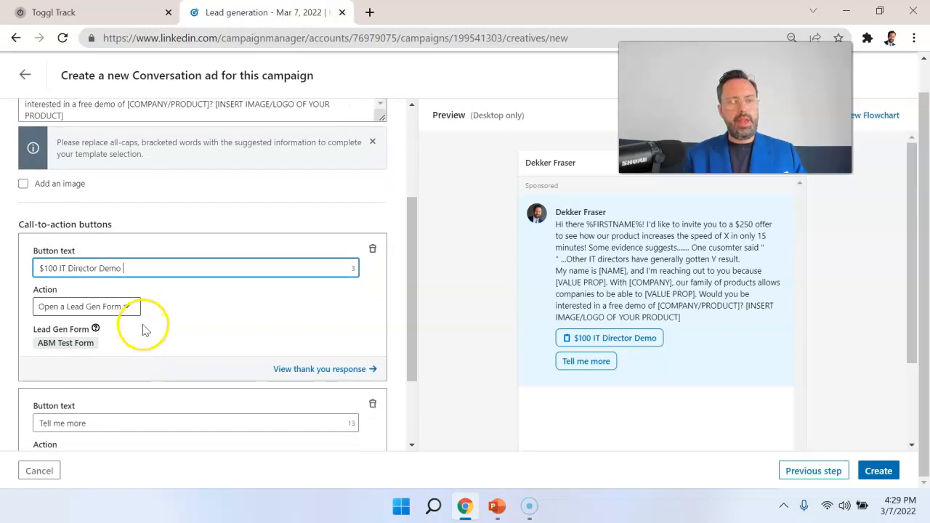
pyautogui.click(126, 306)
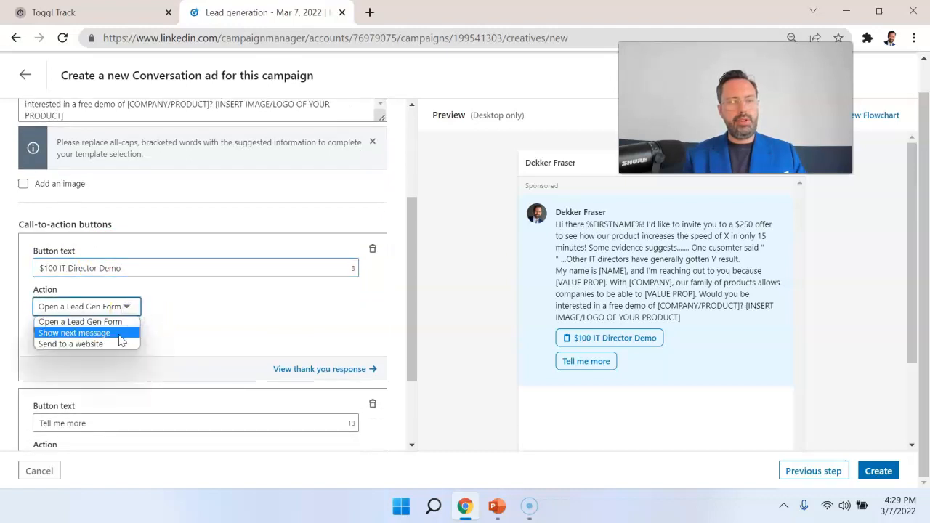
pyautogui.click(129, 324)
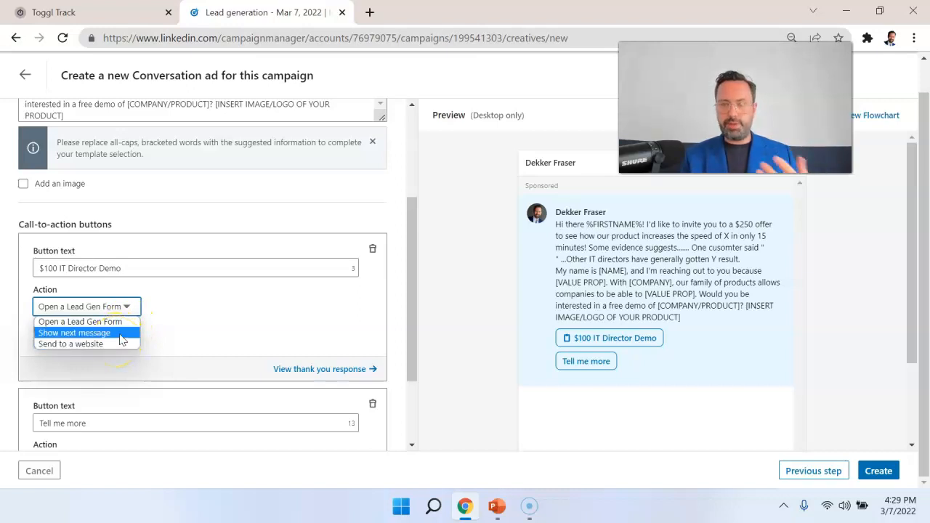
pyautogui.click(309, 315)
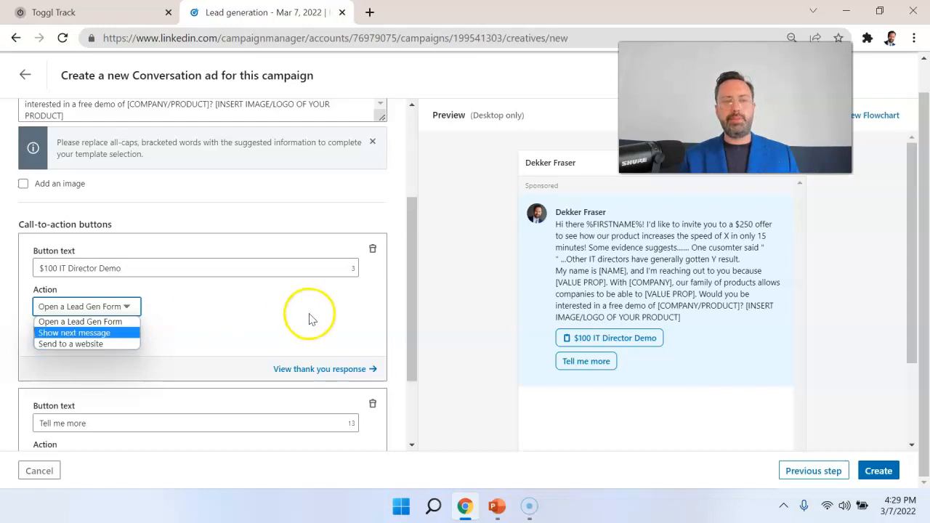
pyautogui.click(265, 352)
# Replace the second call-to-action button's text with "Connect with me LinkedIn"
pyautogui.scroll(-2, 265, 354)
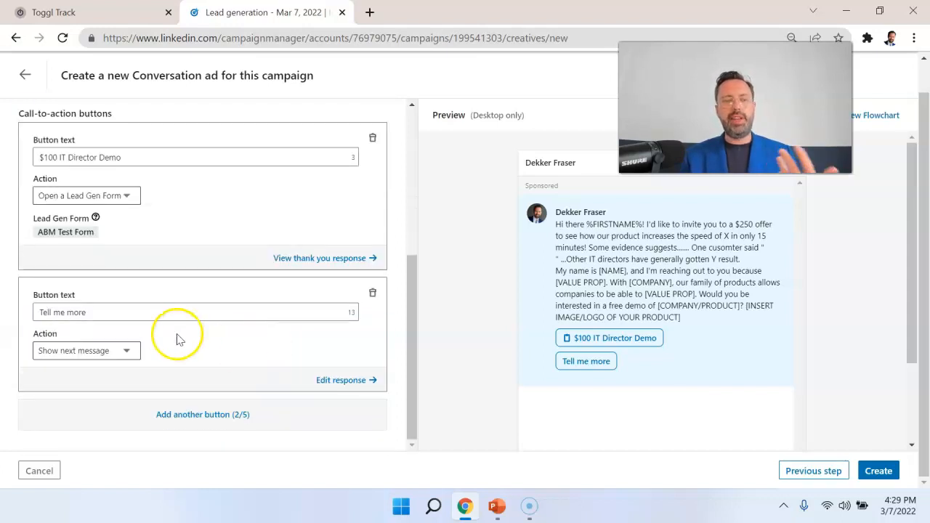
pyautogui.moveTo(137, 320); pyautogui.dragTo(21, 316)
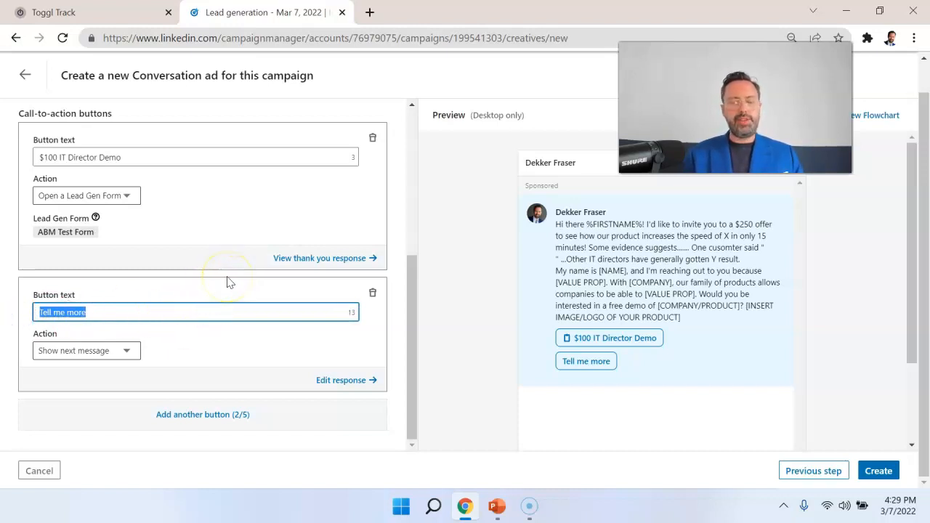
pyautogui.write('Connect with me')
pyautogui.write(' on Linke')
pyautogui.press('BackSpace')
pyautogui.press('BackSpace')
pyautogui.press('BackSpace')
pyautogui.press('BackSpace')
pyautogui.press('BackSpace')
pyautogui.press('BackSpace')
pyautogui.press('BackSpace')
pyautogui.press('BackSpace')
pyautogui.press('BackSpace')
pyautogui.write('LinkedIn')
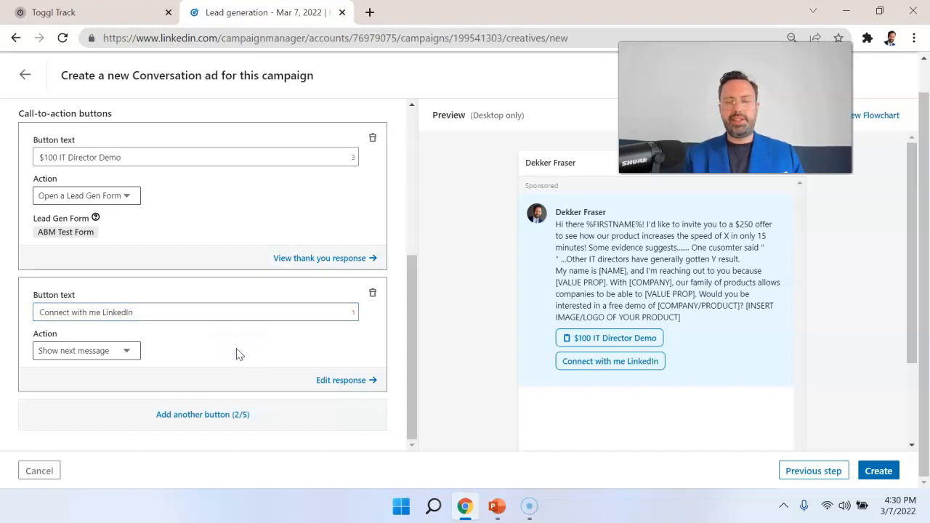
# Set the second button's action to Send to a website and enter the sender's LinkedIn profile URL as its destination
pyautogui.click(127, 351)
pyautogui.click(71, 389)
pyautogui.click(177, 391)
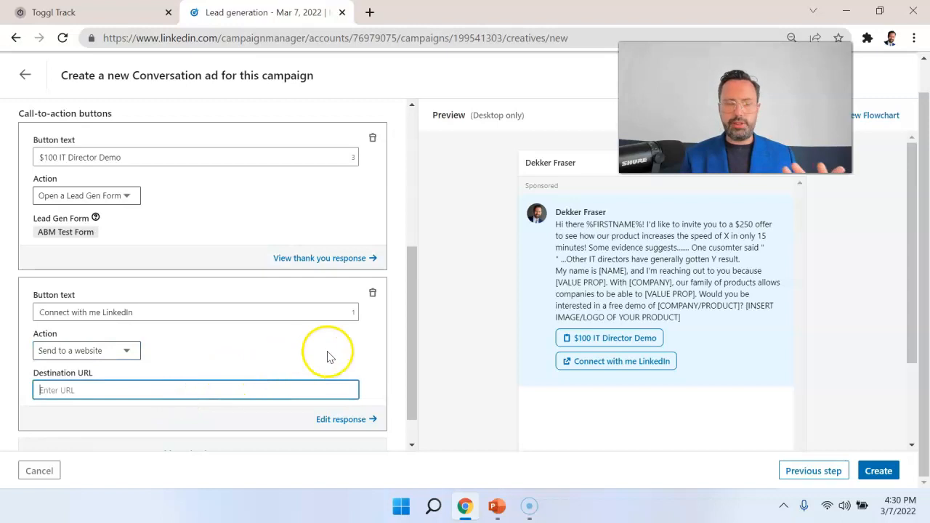
pyautogui.scroll(-1, 327, 357)
pyautogui.click(208, 413)
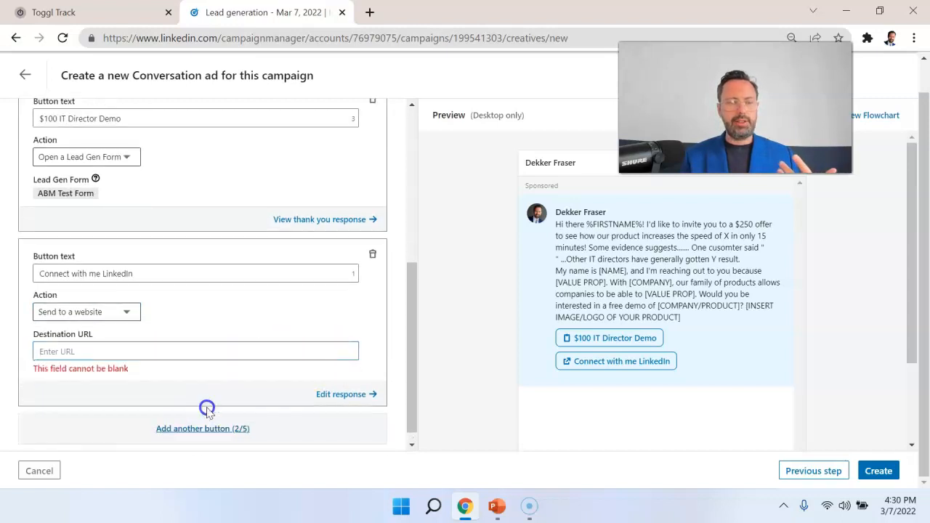
pyautogui.click(106, 349)
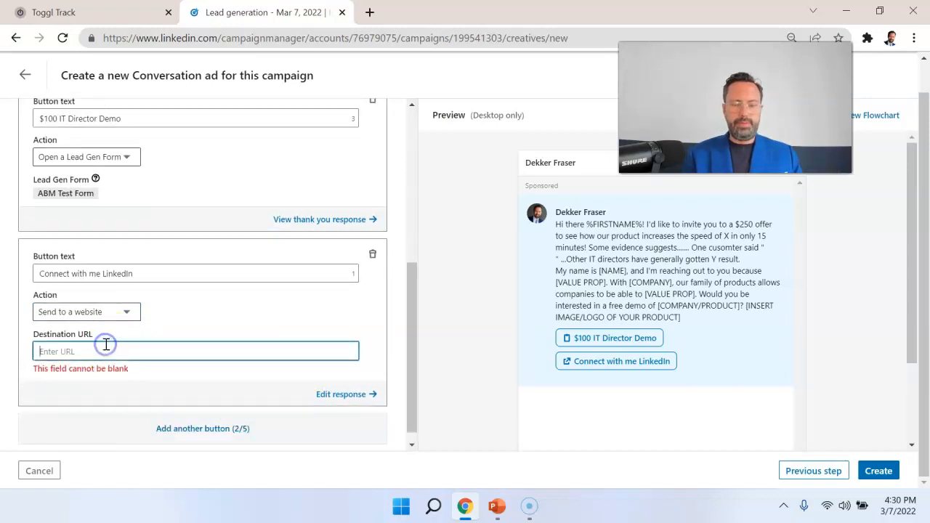
pyautogui.write('test.co')
pyautogui.hotkey('ctrl', 'a')
pyautogui.write('ht')
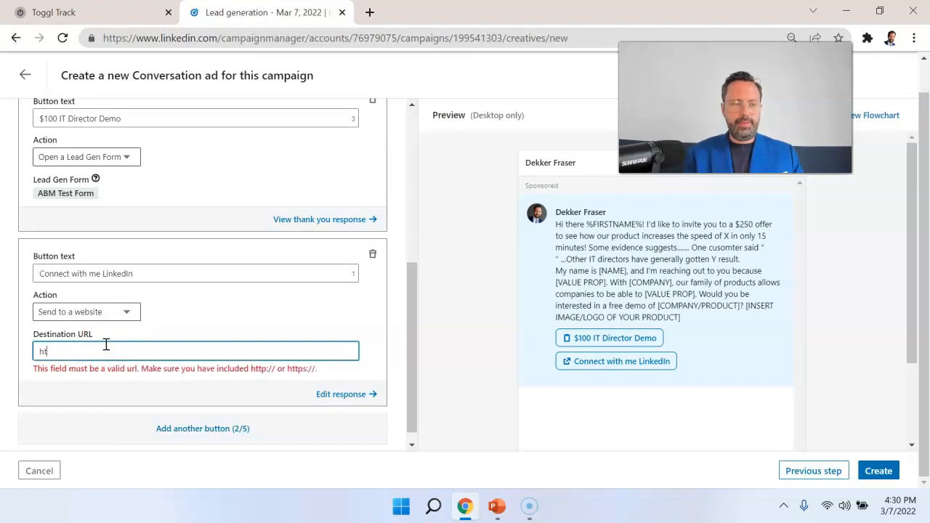
pyautogui.write('tp://www.li')
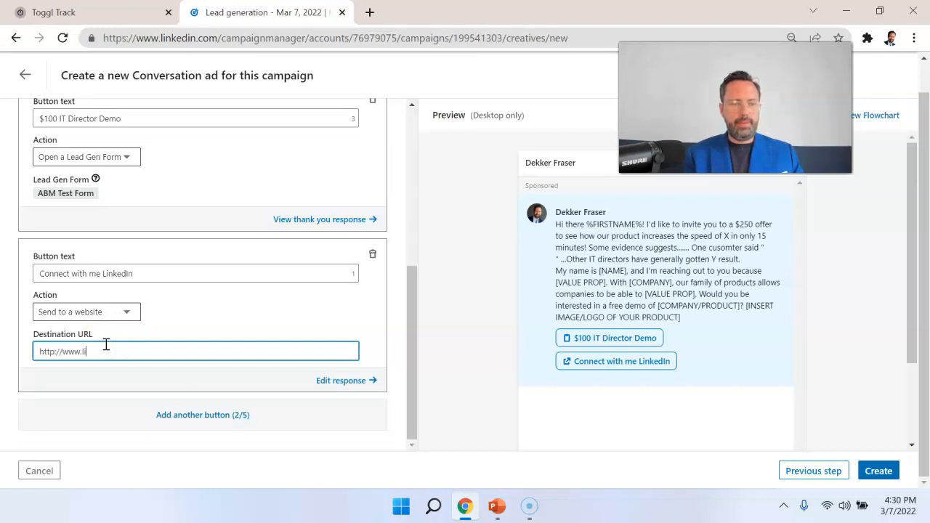
pyautogui.write('nkedin.com/in/dekkerfraser')
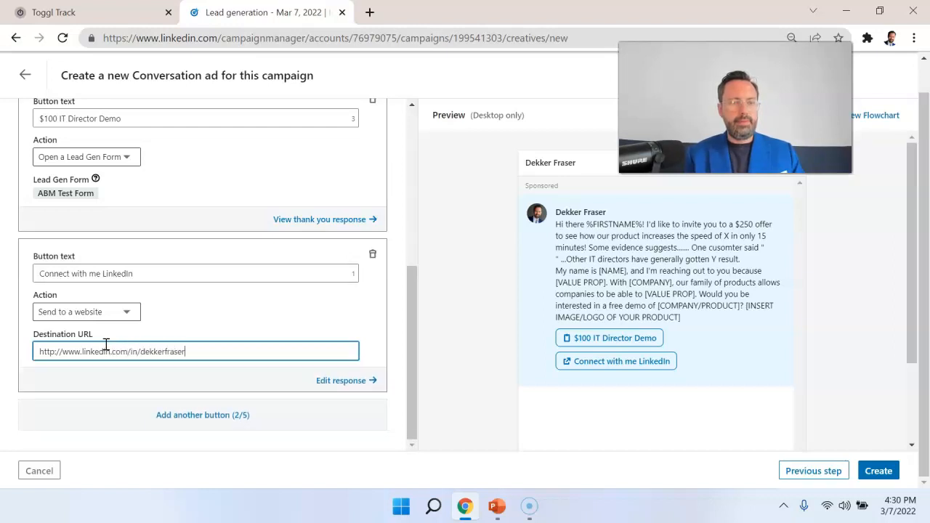
# Add a third call-to-action button reading "IT Director's Guide to X" with the action Open a Lead Gen Form
pyautogui.click(216, 417)
pyautogui.click(185, 430)
pyautogui.write("IT Director's Guide to X")
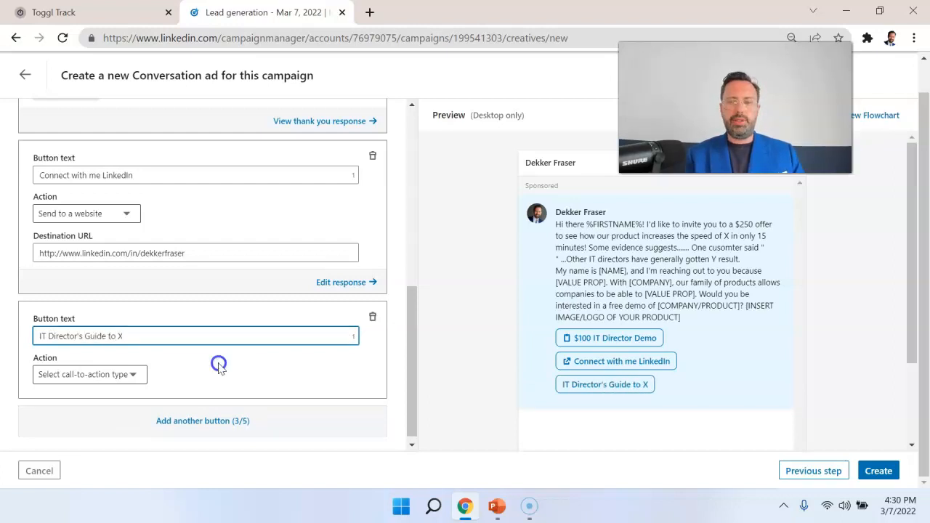
pyautogui.click(133, 374)
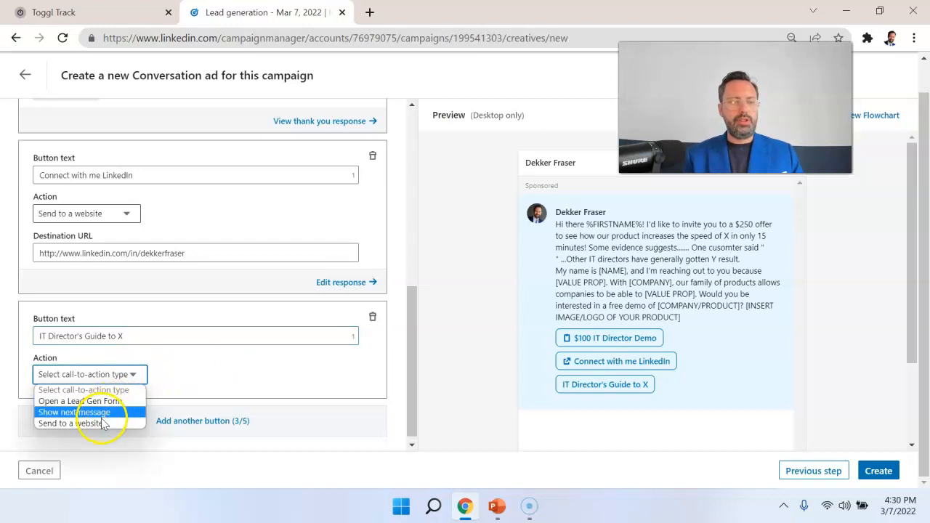
pyautogui.click(114, 402)
pyautogui.scroll(-1, 224, 383)
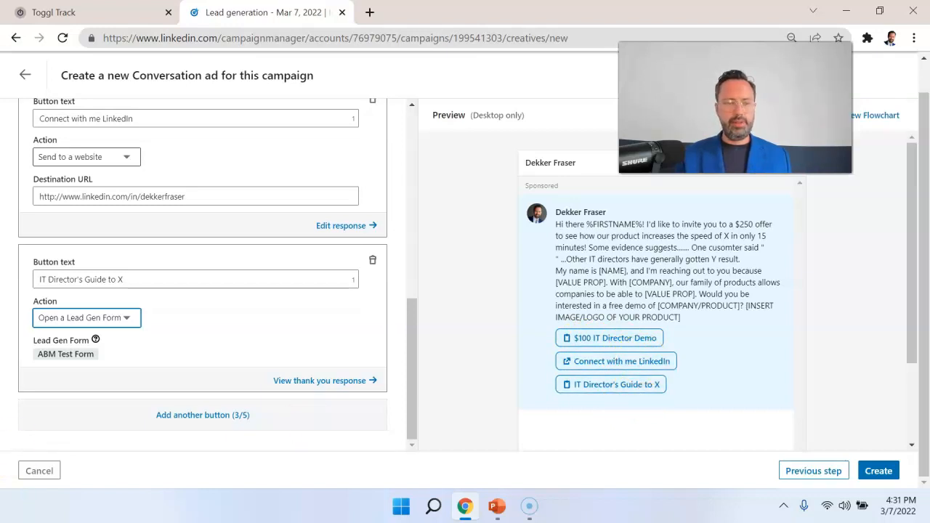
# Enable an image for the intro message and upload viral.png
pyautogui.scroll(6, 332, 328)
pyautogui.click(24, 270)
pyautogui.click(372, 295)
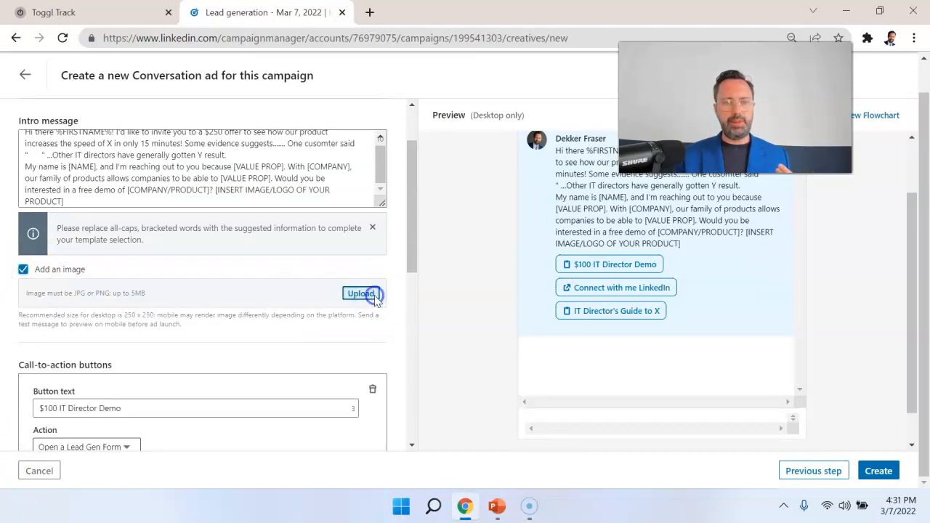
pyautogui.doubleClick(450, 298)
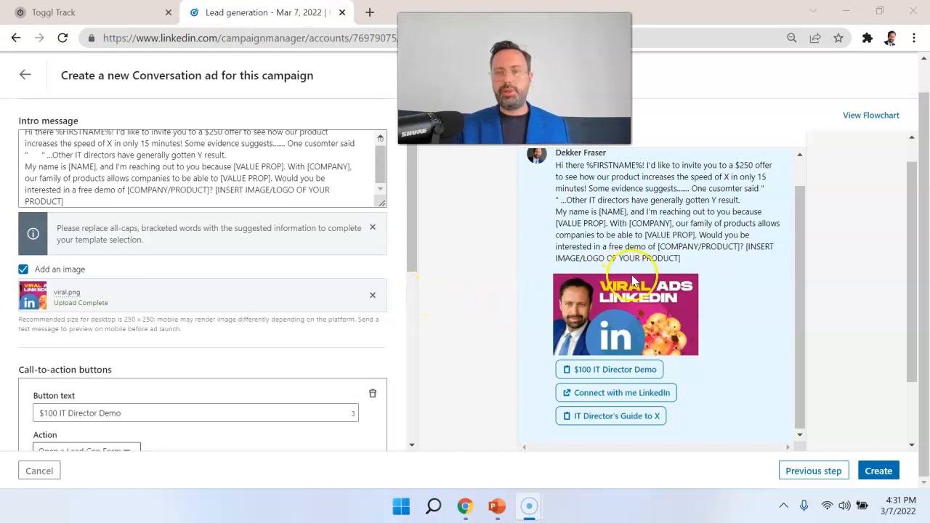
pyautogui.scroll(-1, 470, 276)
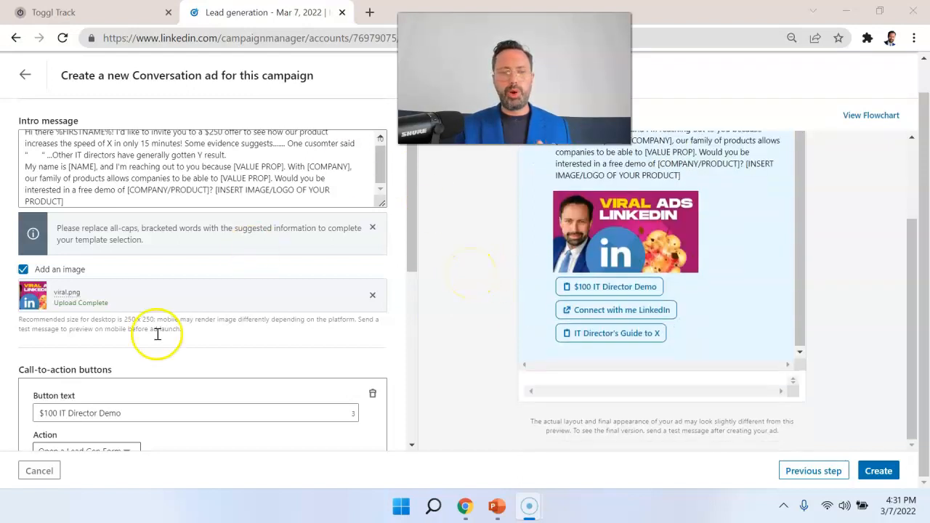